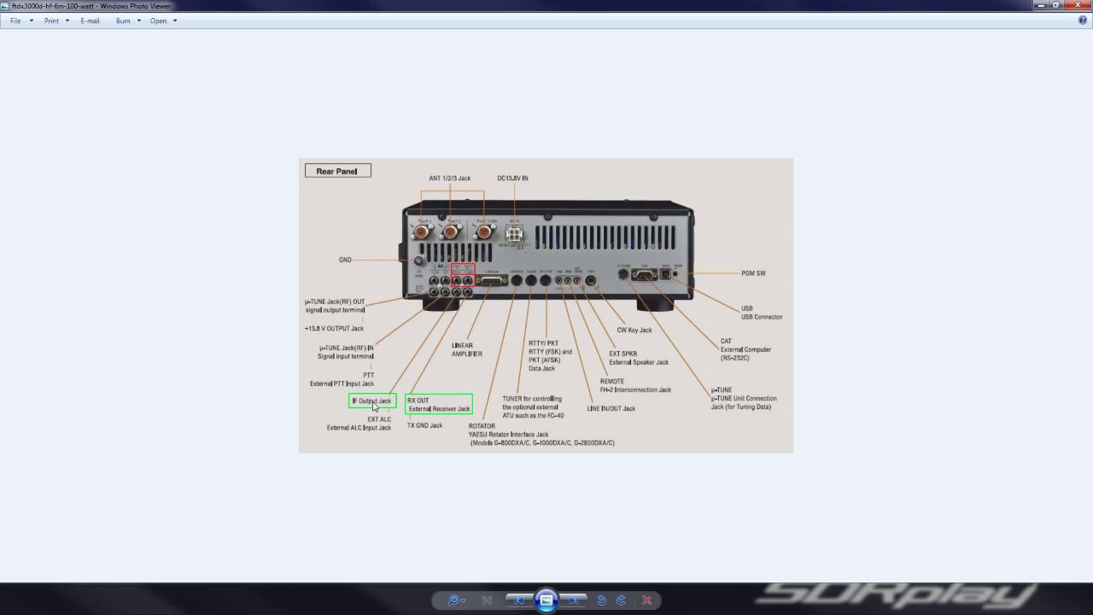
Step: Zoom in on the FTDX3000 rear-panel diagram to examine its jacks
{"action": "scroll", "coordinate": [454, 292], "scroll_direction": "up", "scroll_amount": 2}
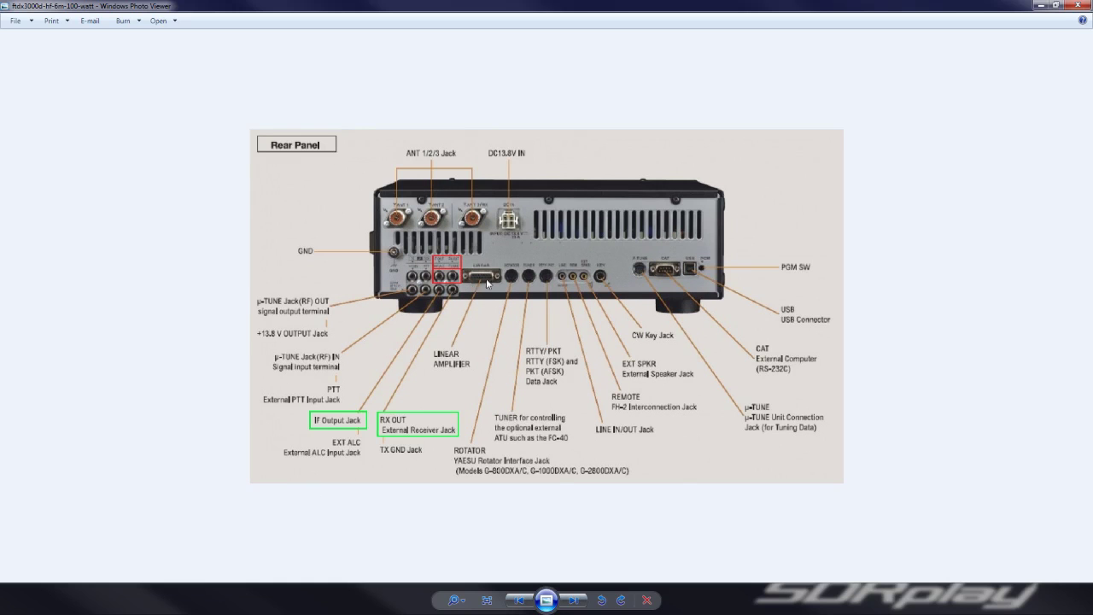
{"action": "scroll", "coordinate": [447, 282], "scroll_direction": "up", "scroll_amount": 1}
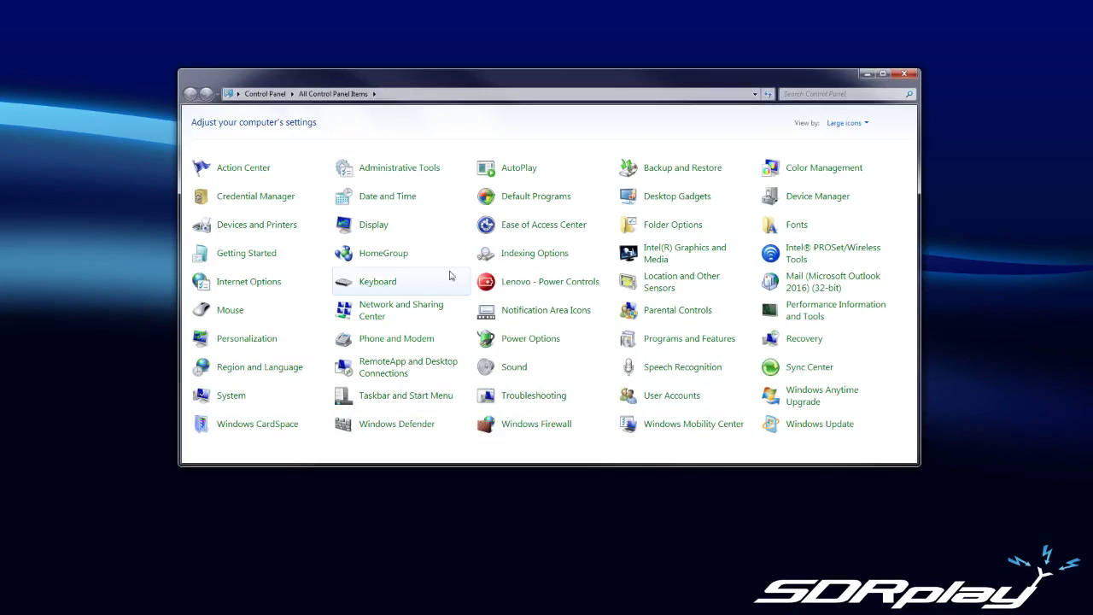
Step: Open Device Manager, close Control Panel, and select COM3 under Ports (COM & LPT)
{"action": "left_click", "coordinate": [822, 198]}
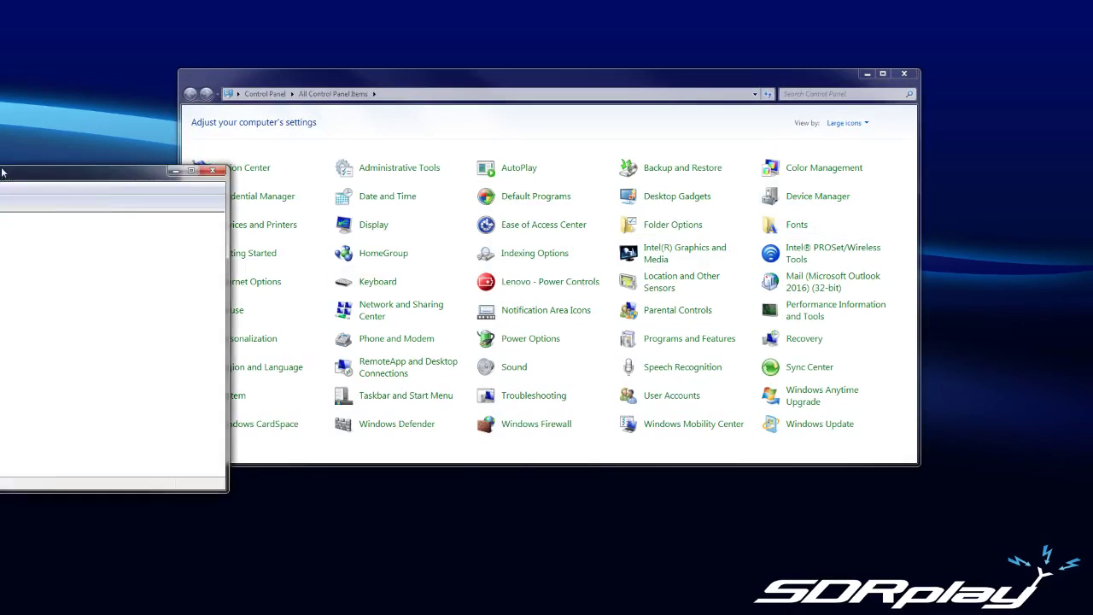
{"action": "left_click", "coordinate": [904, 74]}
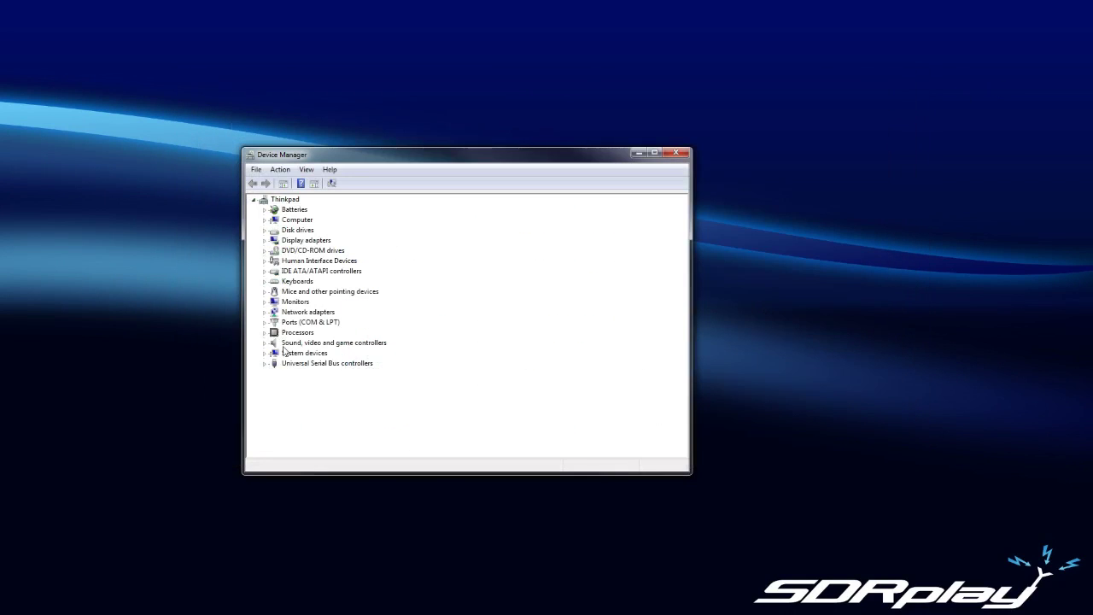
{"action": "left_click", "coordinate": [264, 322]}
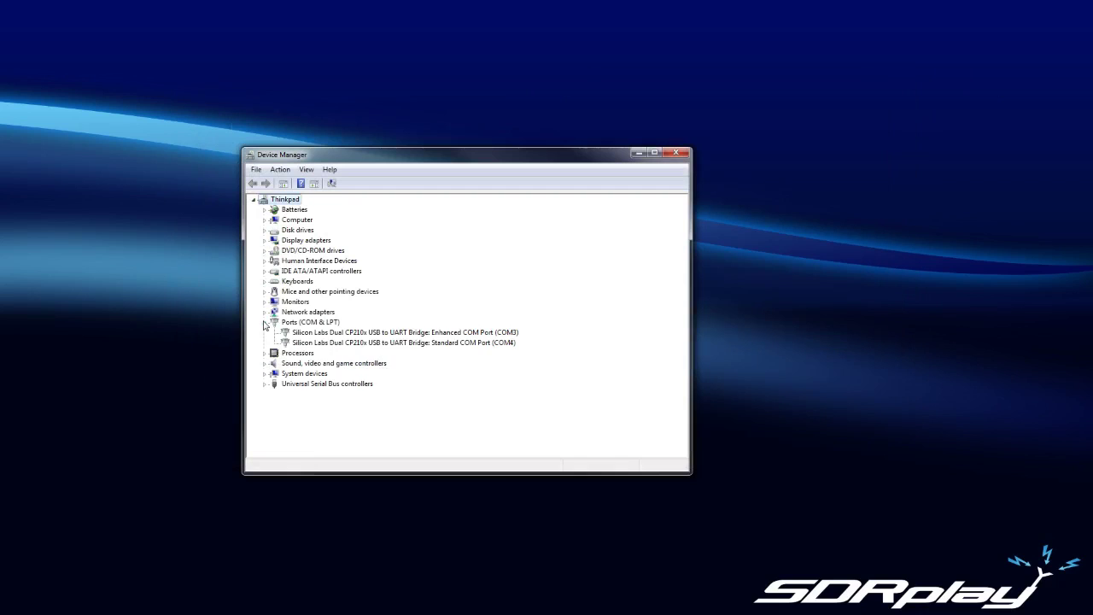
{"action": "left_click", "coordinate": [450, 334]}
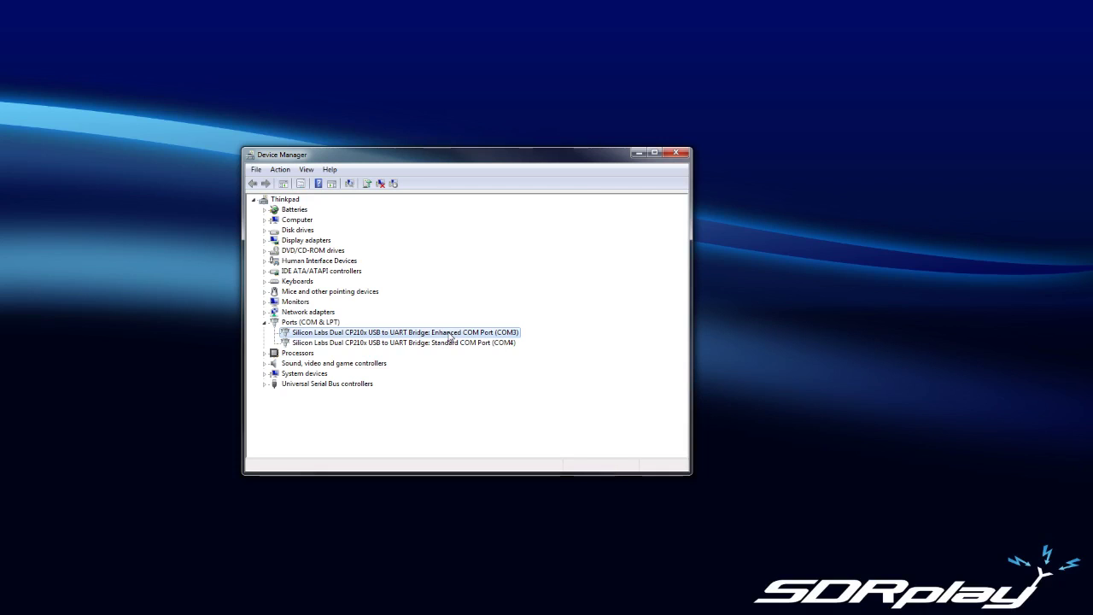
Step: Confirm COM3's Port Settings keep 38400 bits per second and 2 stop bits, then OK
{"action": "double_click", "coordinate": [451, 334]}
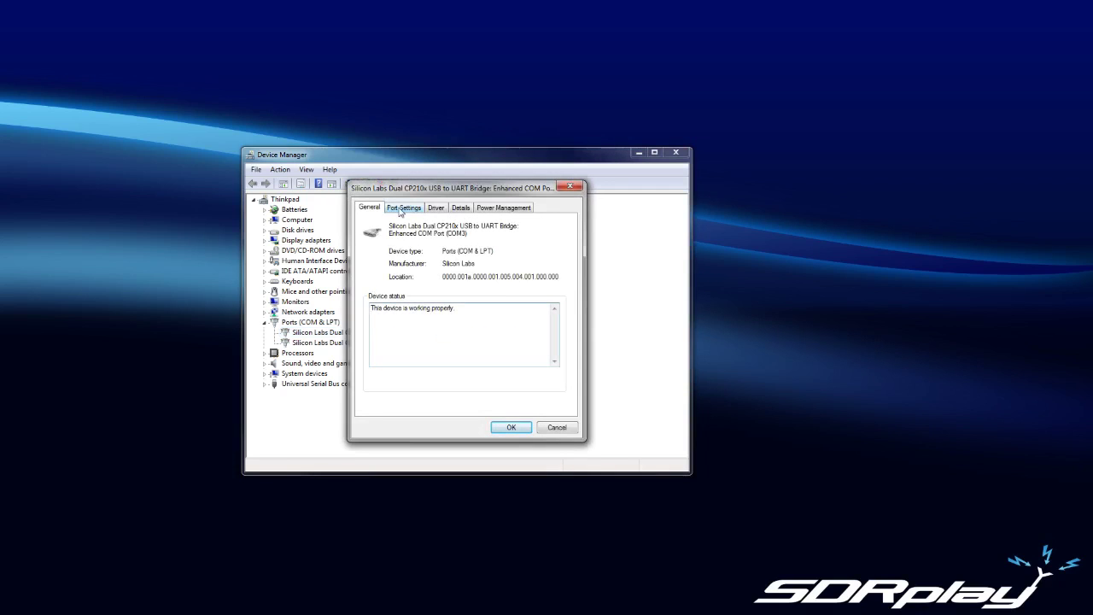
{"action": "left_click", "coordinate": [401, 209]}
{"action": "left_click_drag", "start_coordinate": [408, 189], "coordinate": [726, 196]}
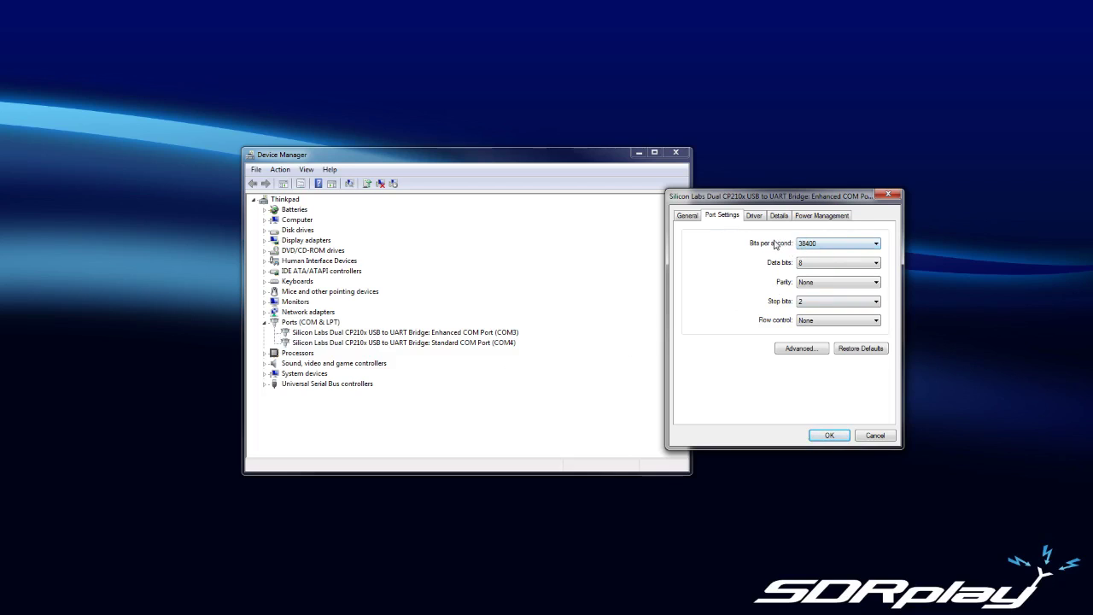
{"action": "left_click", "coordinate": [814, 250]}
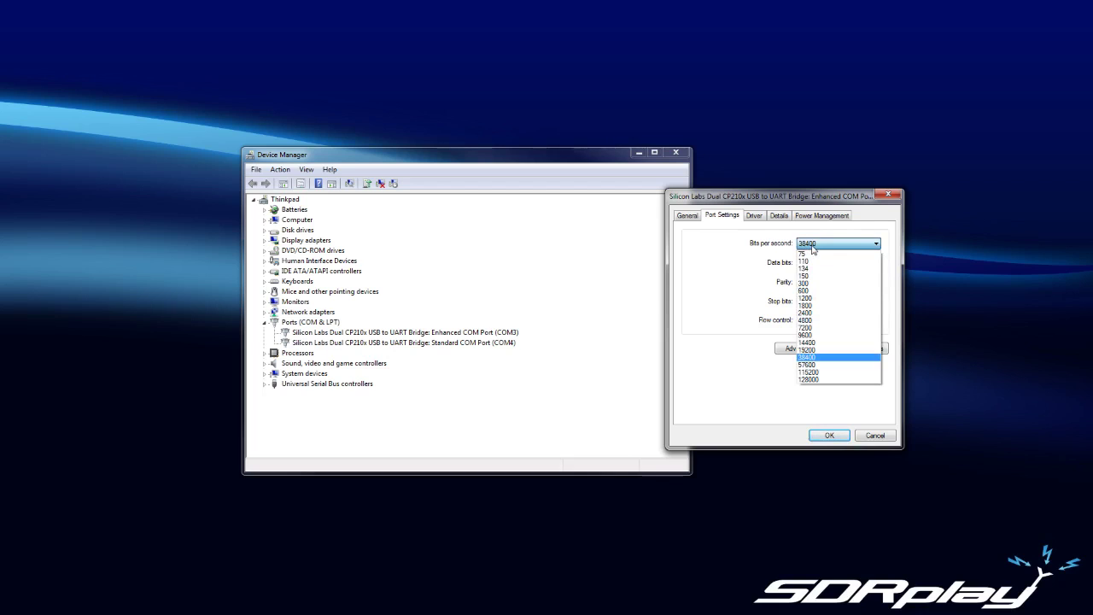
{"action": "left_click", "coordinate": [730, 283]}
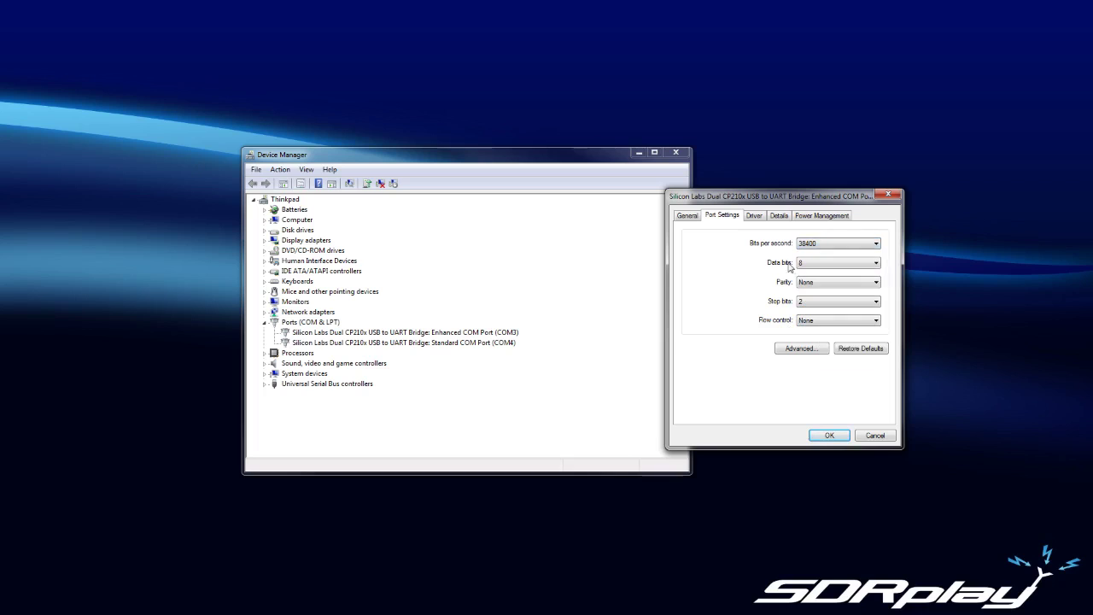
{"action": "left_click", "coordinate": [816, 303]}
{"action": "left_click", "coordinate": [828, 434]}
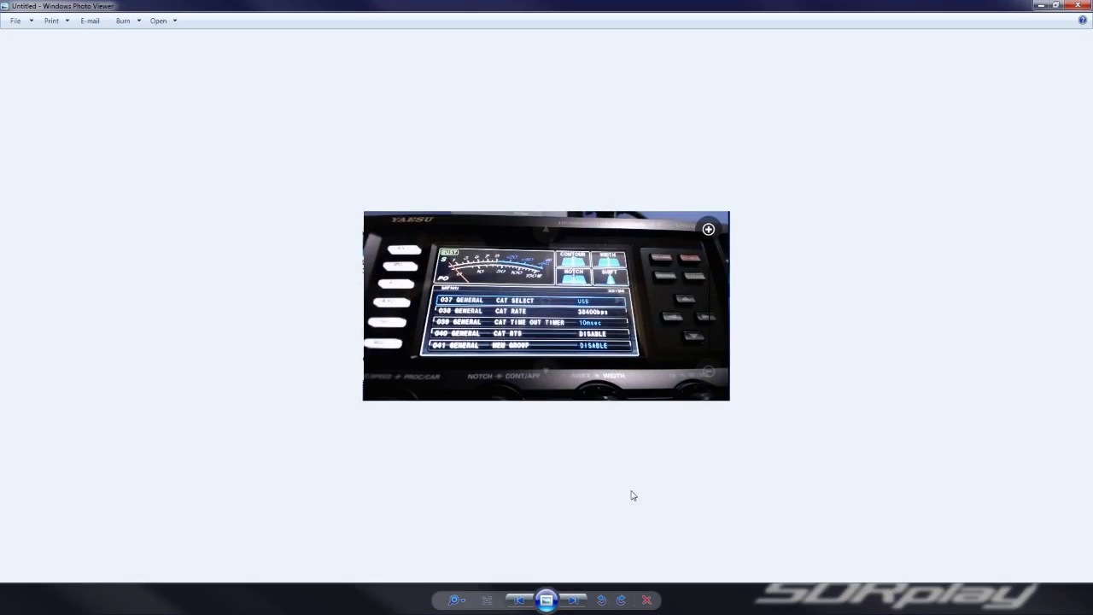
Step: Zoom in on the Yaesu menu photo showing CAT SELECT USB and CAT RATE 38400bps
{"action": "scroll", "coordinate": [560, 344], "scroll_direction": "up", "scroll_amount": 2}
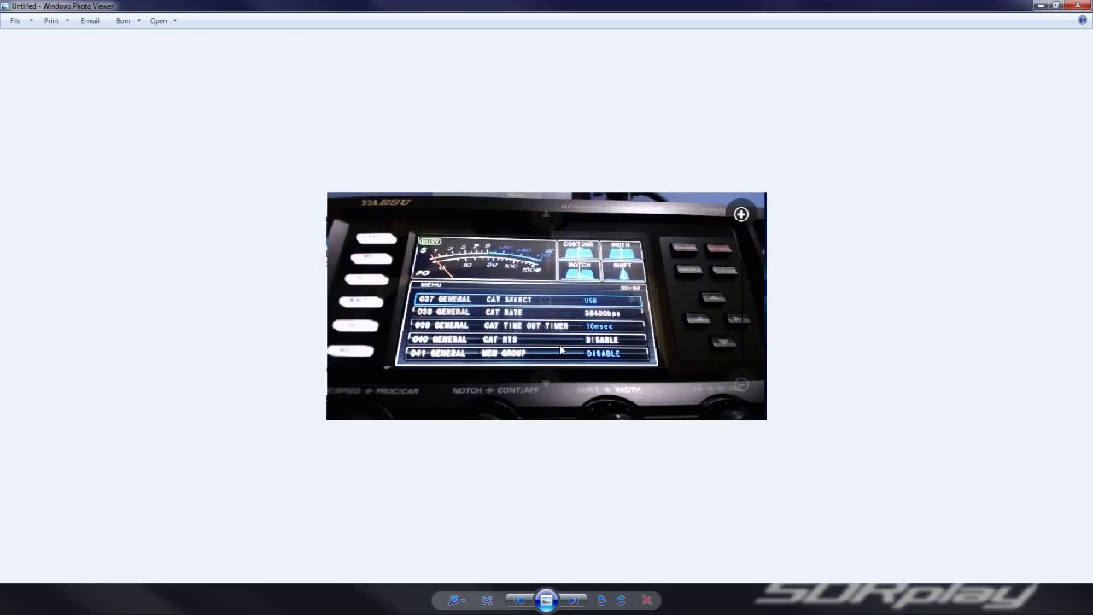
{"action": "scroll", "coordinate": [560, 344], "scroll_direction": "up", "scroll_amount": 1}
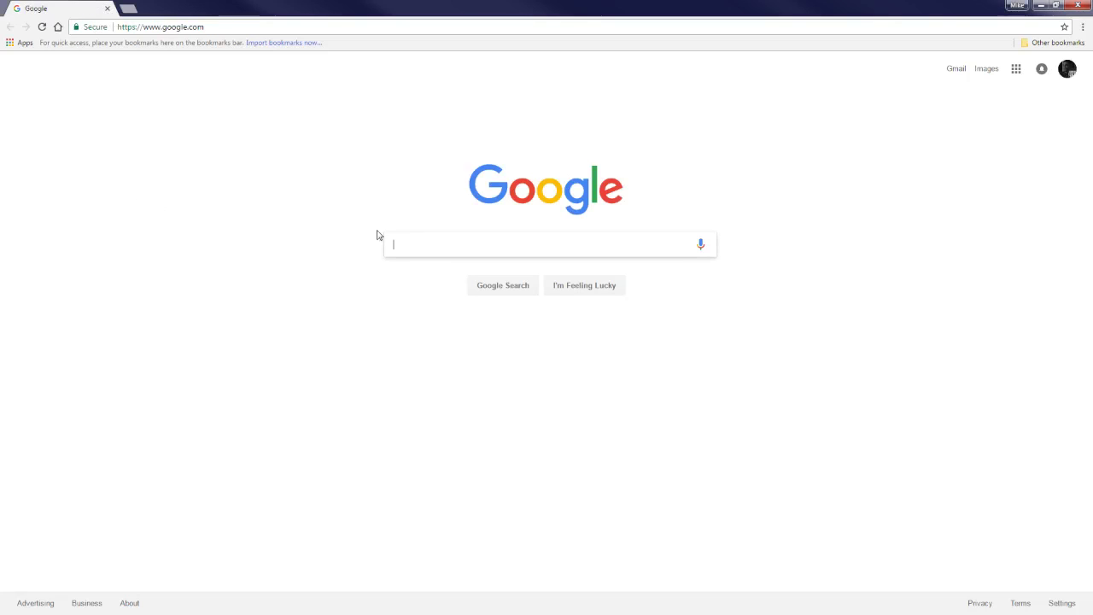
Step: Search Google for 'omnirig' and open the DX Atlas Omni-Rig page's supported radios list
{"action": "type", "text": "omnirig"}
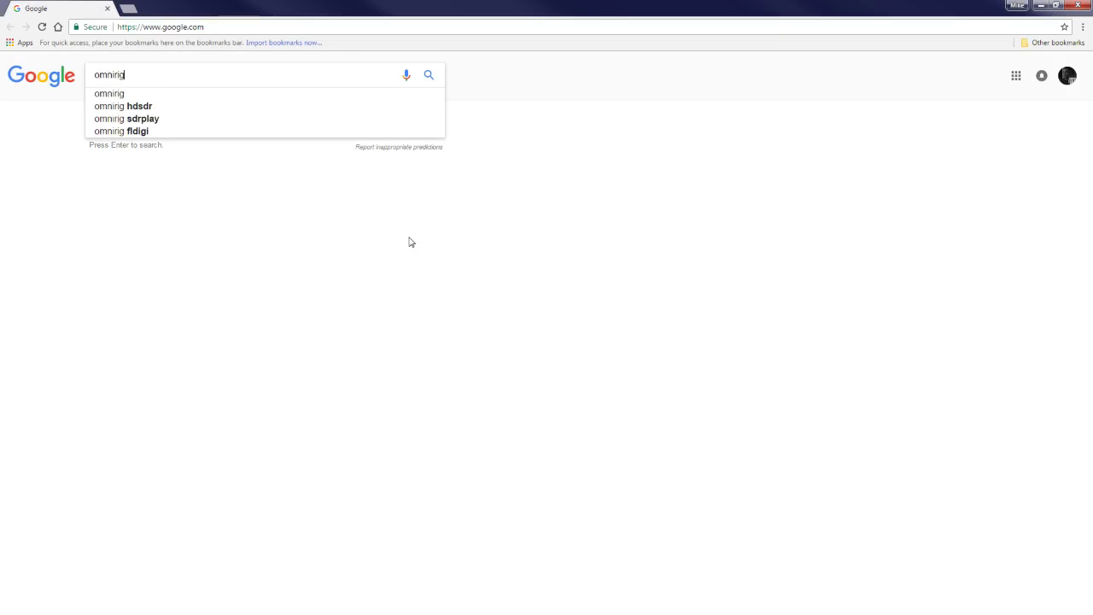
{"action": "key", "text": "Return"}
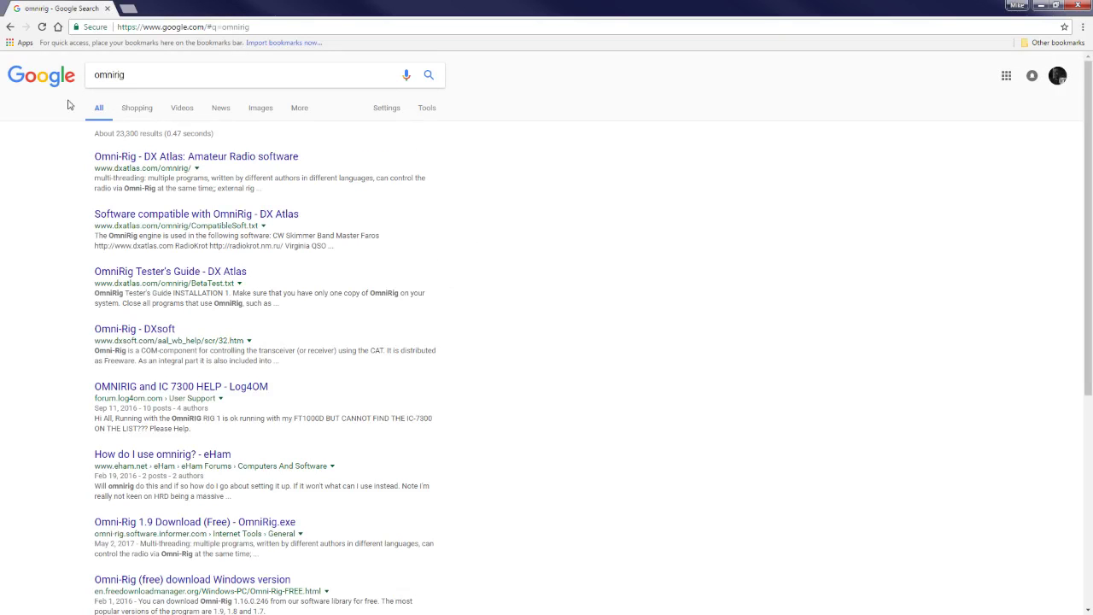
{"action": "left_click", "coordinate": [207, 159]}
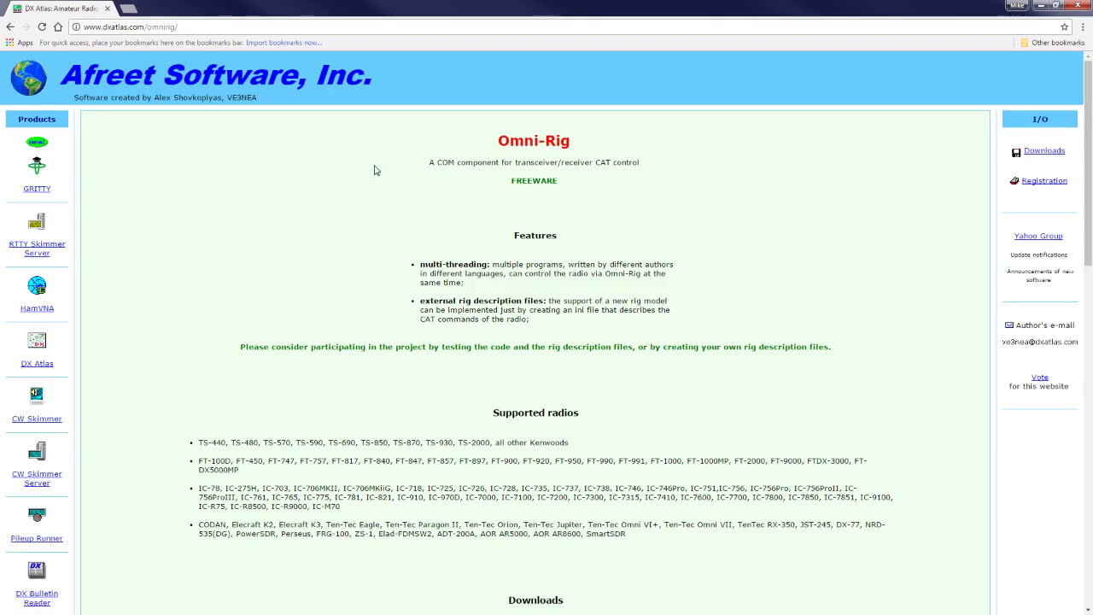
{"action": "scroll", "coordinate": [393, 241], "scroll_direction": "down", "scroll_amount": 3}
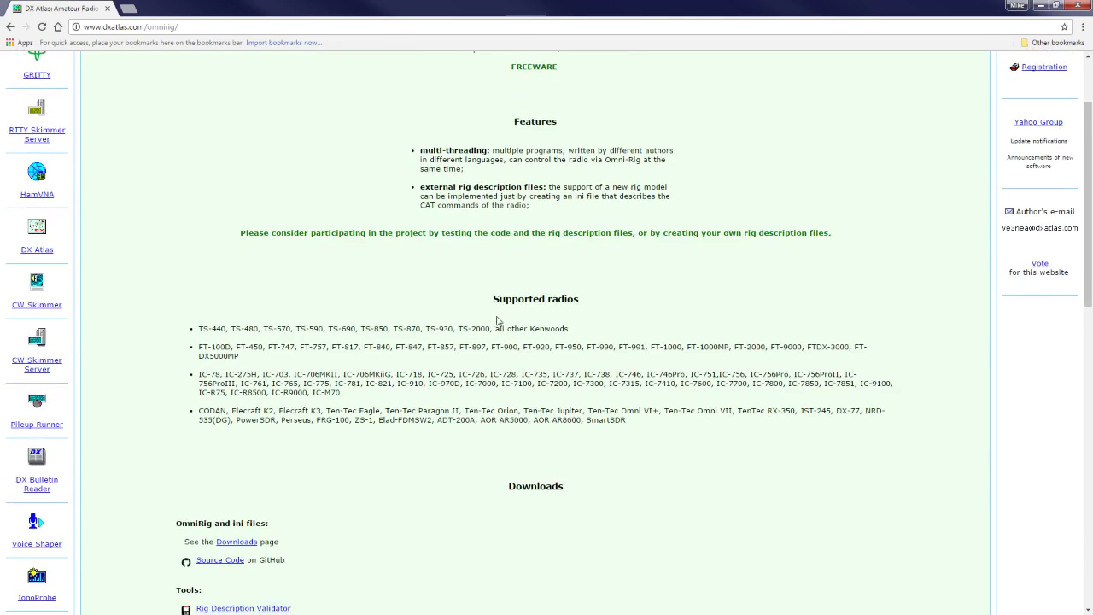
{"action": "left_click_drag", "start_coordinate": [214, 313], "coordinate": [583, 456]}
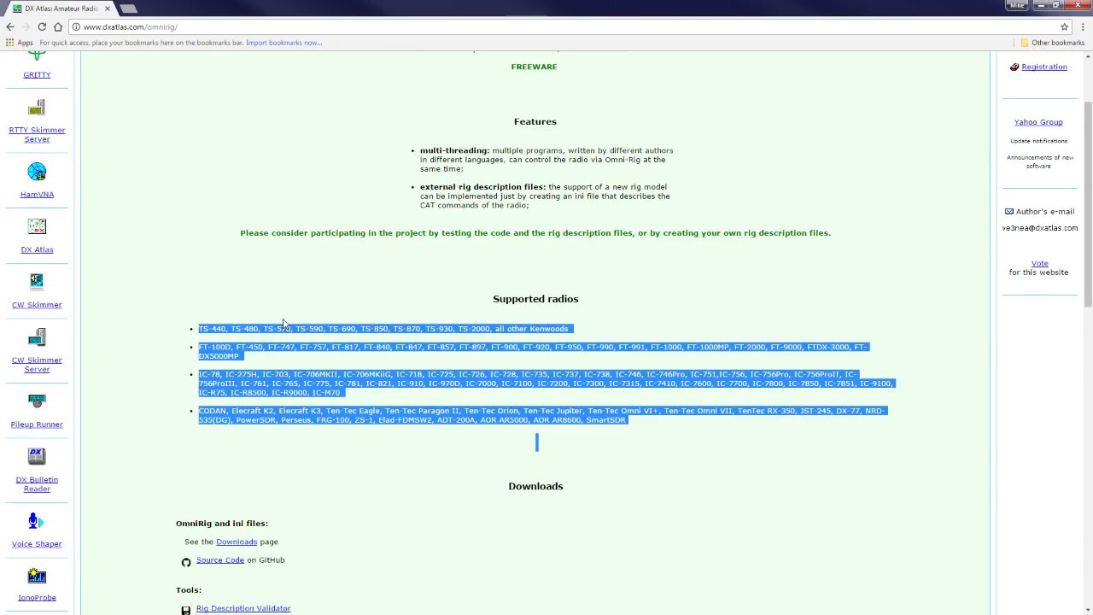
{"action": "scroll", "coordinate": [291, 325], "scroll_direction": "down", "scroll_amount": 2}
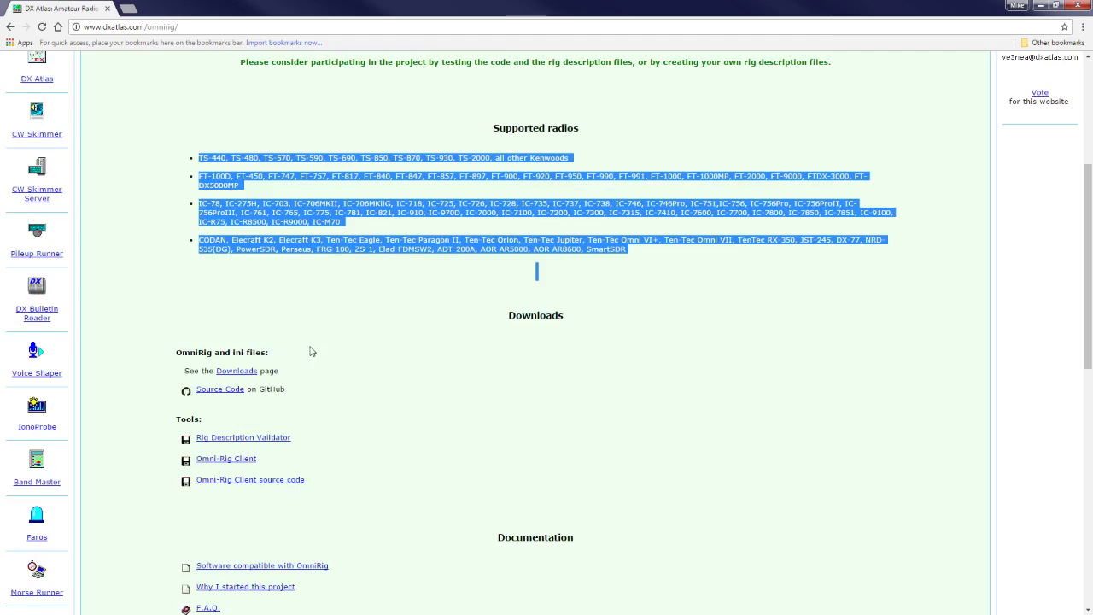
Step: Download 'INI files for OmniRig' (RigIni.zip) from the Afreet Software downloads page
{"action": "left_click", "coordinate": [239, 372]}
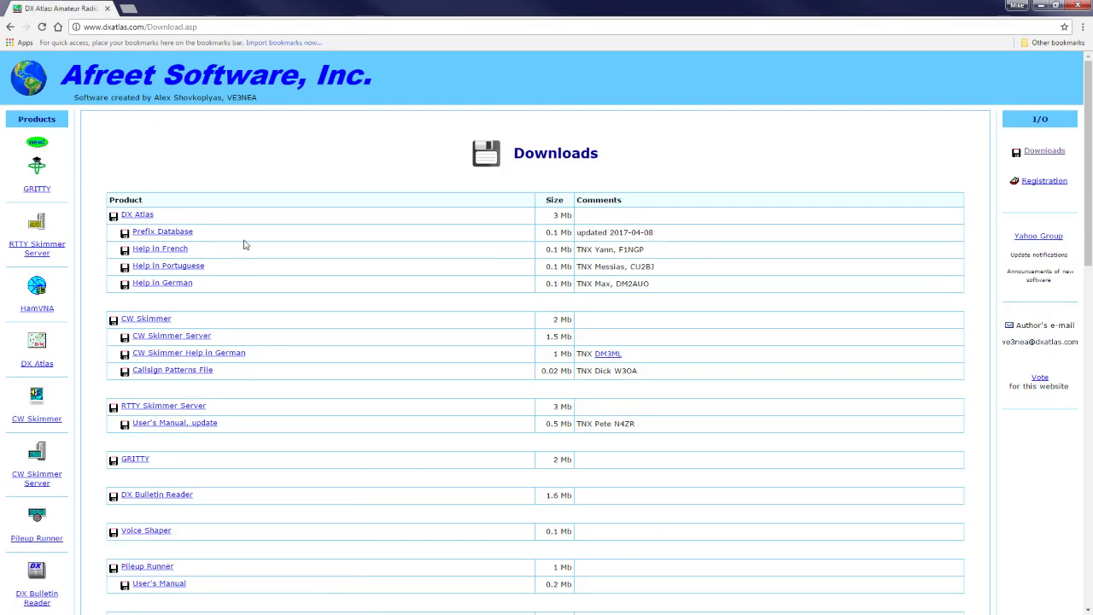
{"action": "scroll", "coordinate": [244, 245], "scroll_direction": "down", "scroll_amount": 15}
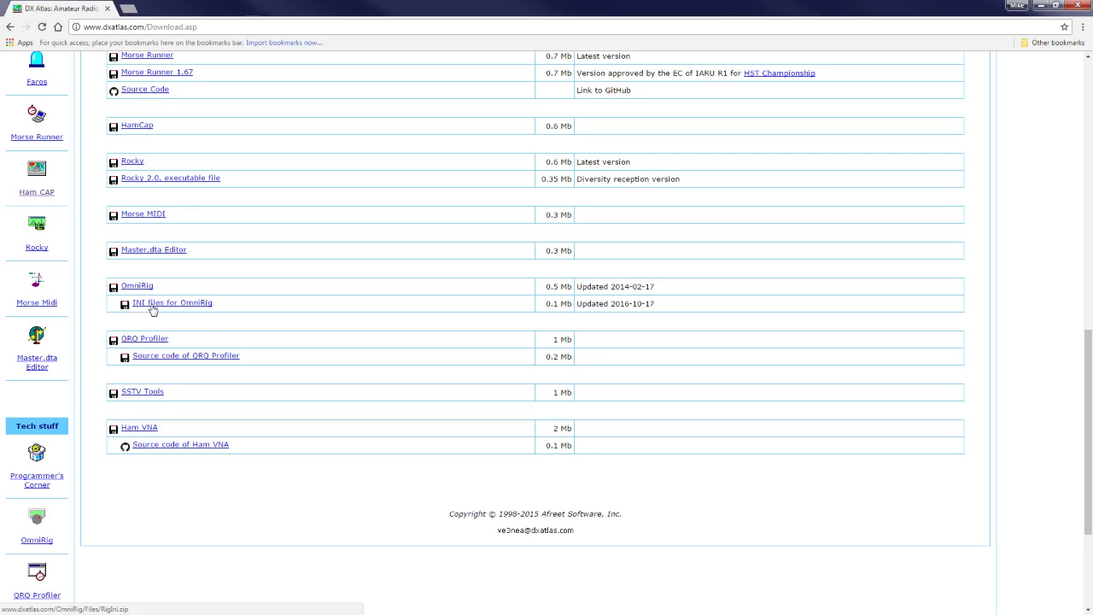
{"action": "left_click", "coordinate": [153, 310]}
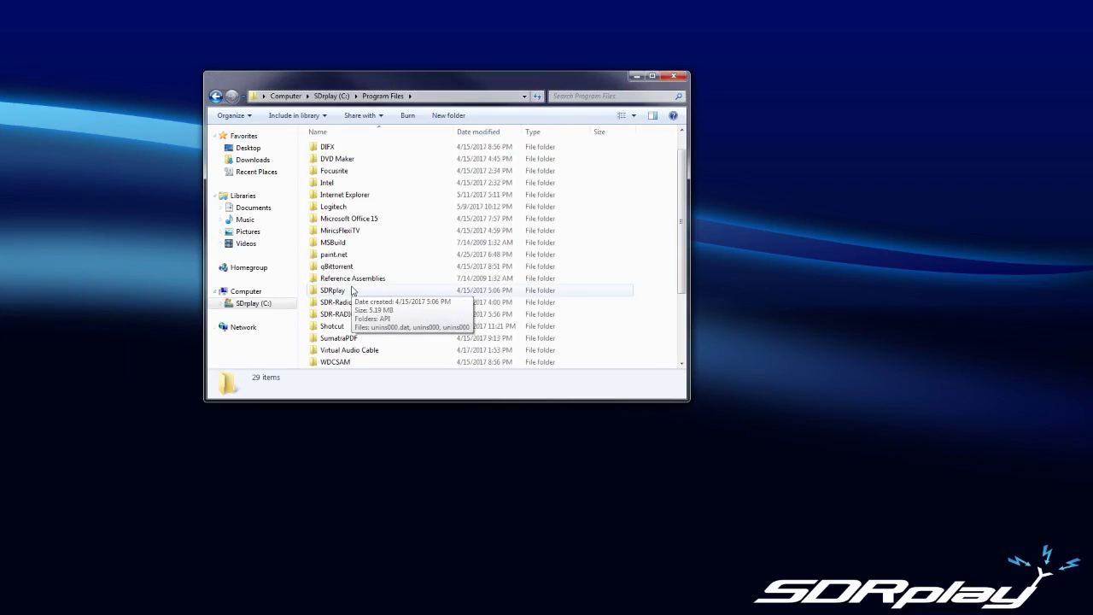
Step: Navigate to C:\Program Files (x86)\Afreet\OmniRig and drag RigIni.zip onto the desktop
{"action": "scroll", "coordinate": [325, 282], "scroll_direction": "down", "scroll_amount": 1}
{"action": "scroll", "coordinate": [350, 226], "scroll_direction": "up", "scroll_amount": 2}
{"action": "scroll", "coordinate": [350, 226], "scroll_direction": "down", "scroll_amount": 3}
{"action": "scroll", "coordinate": [355, 235], "scroll_direction": "up", "scroll_amount": 3}
{"action": "left_click", "coordinate": [217, 95]}
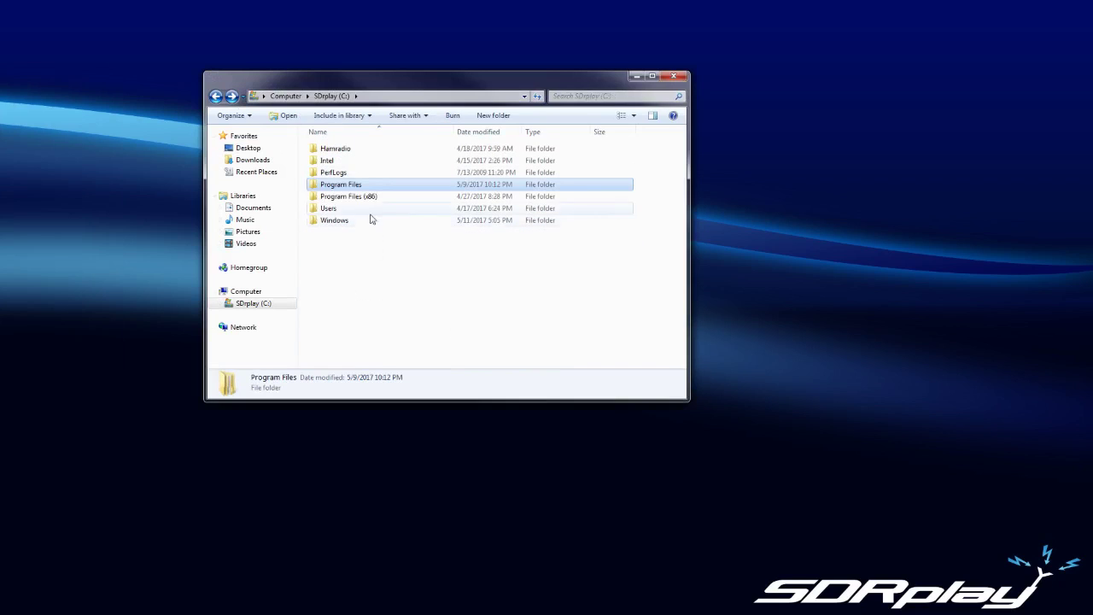
{"action": "double_click", "coordinate": [346, 197]}
{"action": "double_click", "coordinate": [339, 150]}
{"action": "key", "text": "BackSpace"}
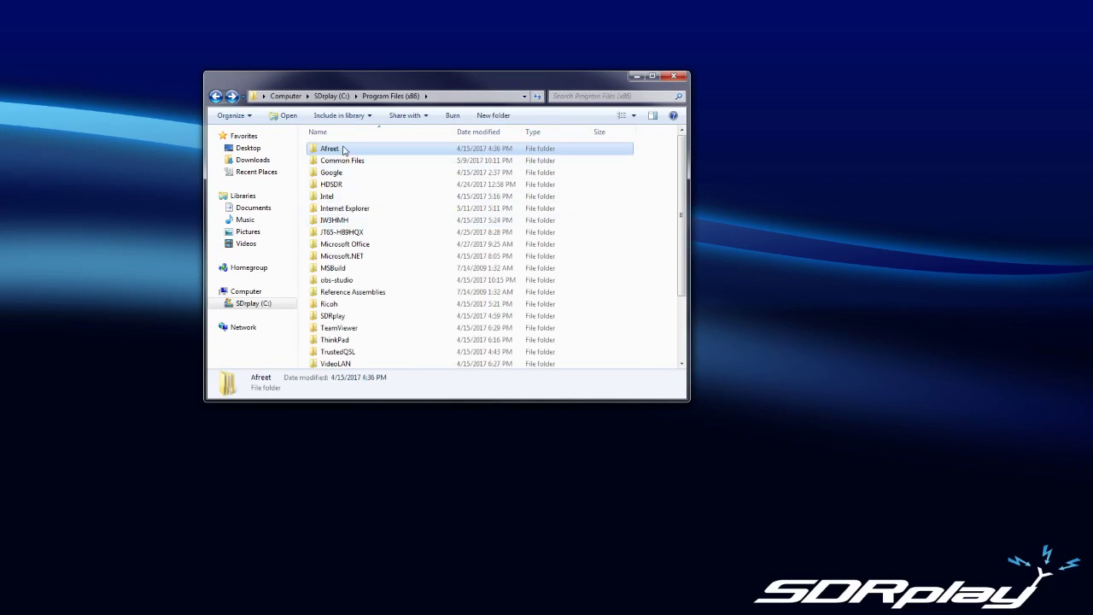
{"action": "double_click", "coordinate": [345, 150]}
{"action": "double_click", "coordinate": [343, 152]}
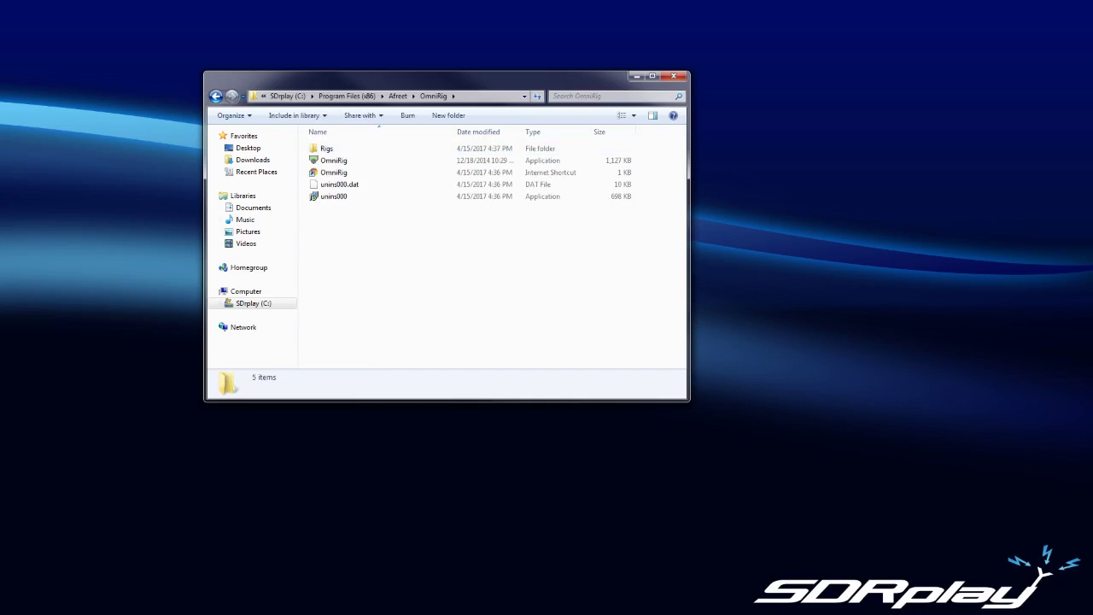
{"action": "left_click_drag", "start_coordinate": [615, 256], "coordinate": [795, 261]}
Step: Move all 126 rig INI files from RigIni.zip into OmniRig's Rigs folder, replacing existing ones
{"action": "double_click", "coordinate": [799, 196]}
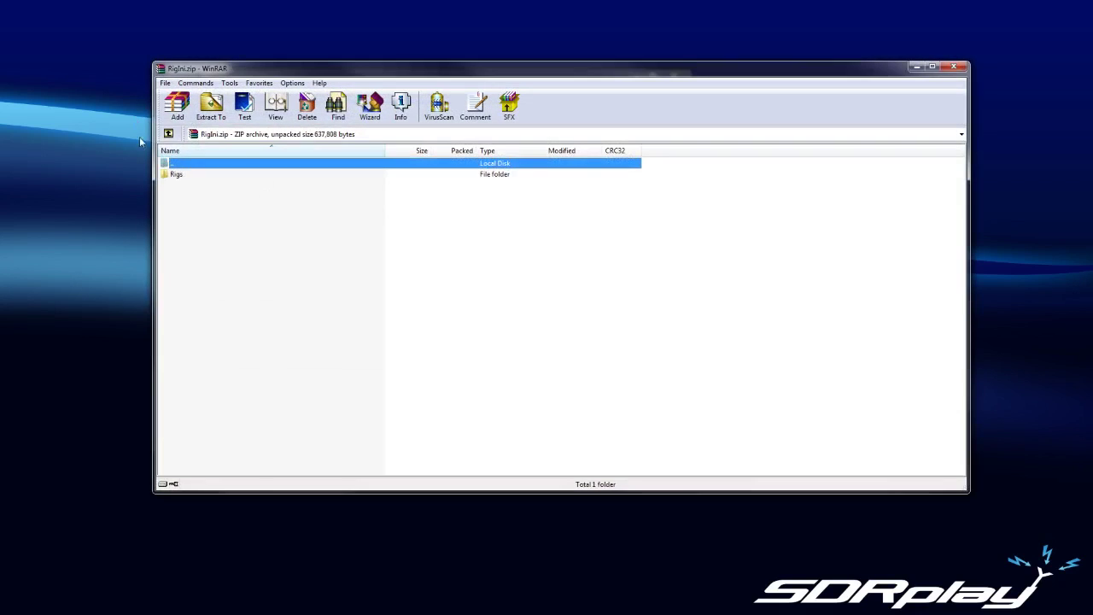
{"action": "double_click", "coordinate": [175, 175]}
{"action": "left_click_drag", "start_coordinate": [212, 67], "coordinate": [618, 62]}
{"action": "left_click", "coordinate": [598, 169]}
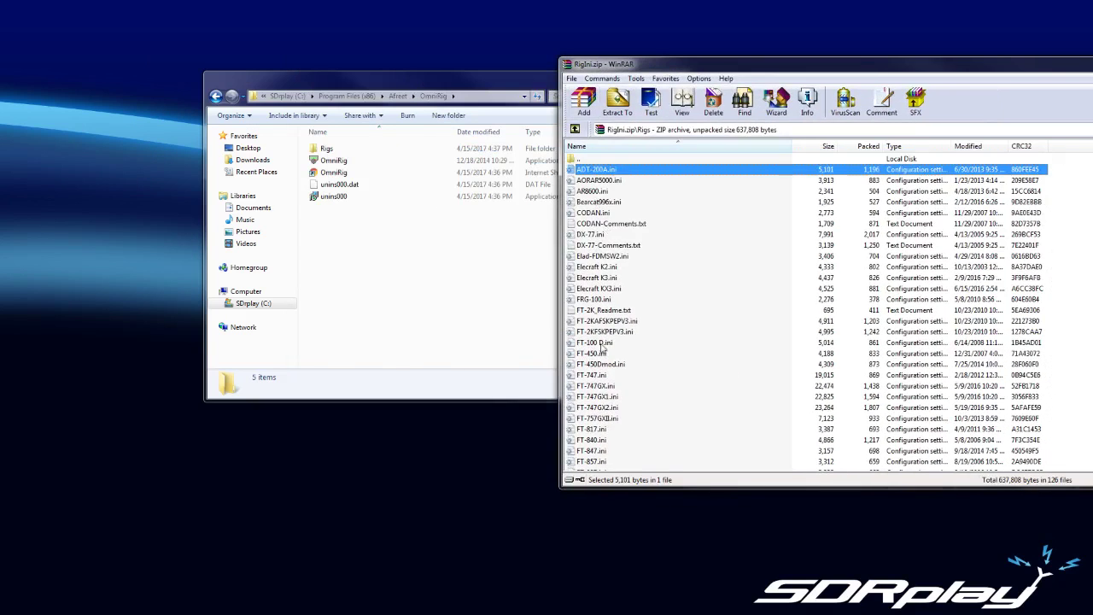
{"action": "scroll", "coordinate": [602, 348], "scroll_direction": "down", "scroll_amount": 20}
{"action": "scroll", "coordinate": [598, 464], "scroll_direction": "down", "scroll_amount": 6}
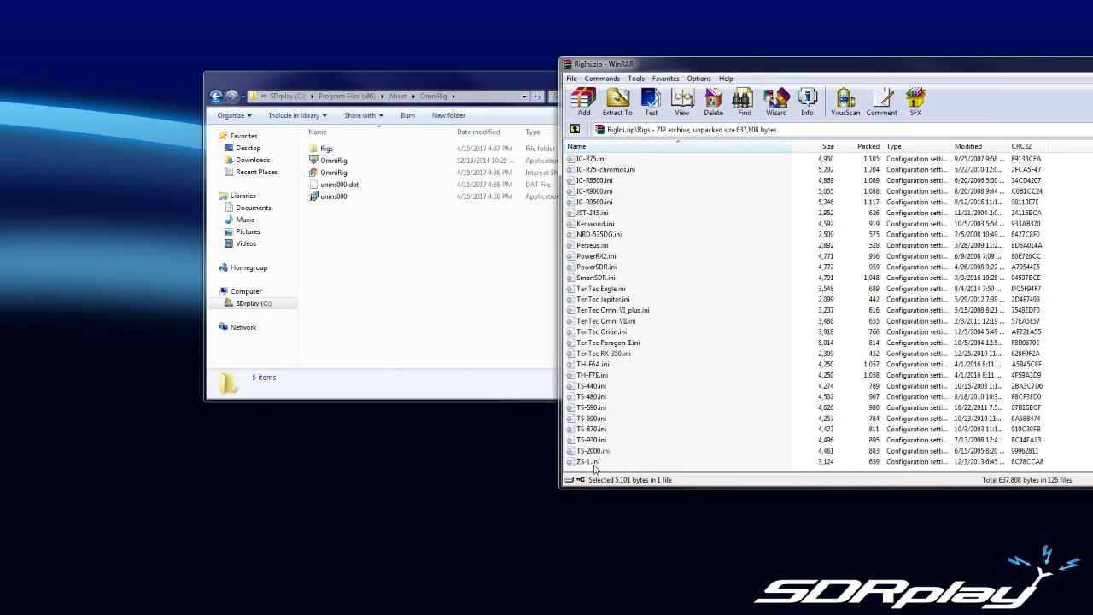
{"action": "left_click", "coordinate": [594, 462], "text": "shift"}
{"action": "left_click_drag", "start_coordinate": [603, 275], "coordinate": [330, 151]}
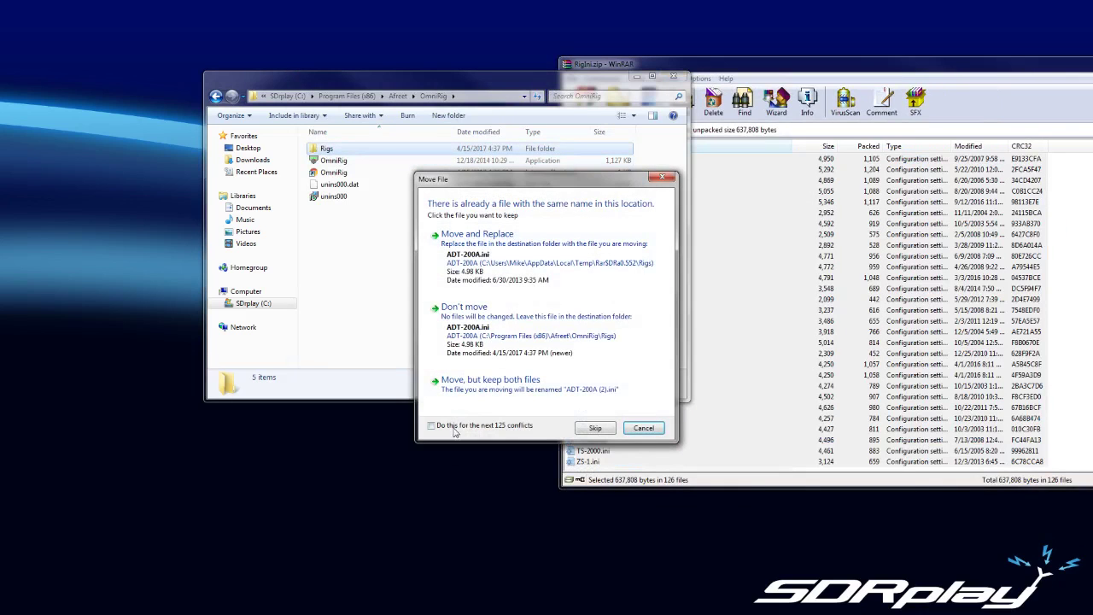
{"action": "left_click", "coordinate": [455, 433]}
{"action": "left_click", "coordinate": [492, 268]}
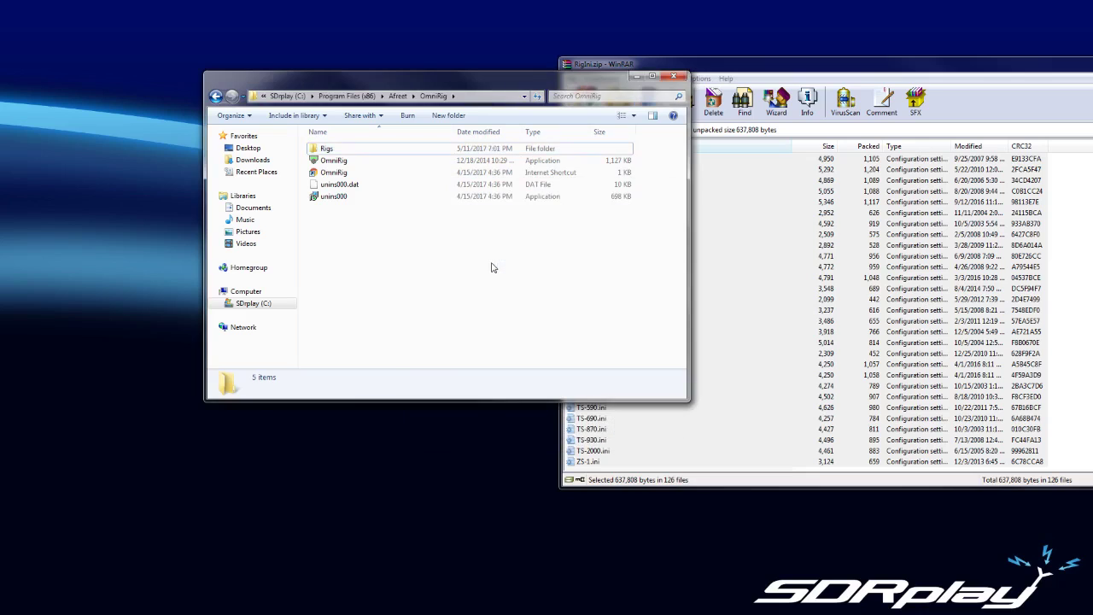
Step: Close WinRAR and delete the RigIni.zip archive from the desktop
{"action": "left_click_drag", "start_coordinate": [791, 69], "coordinate": [509, 43]}
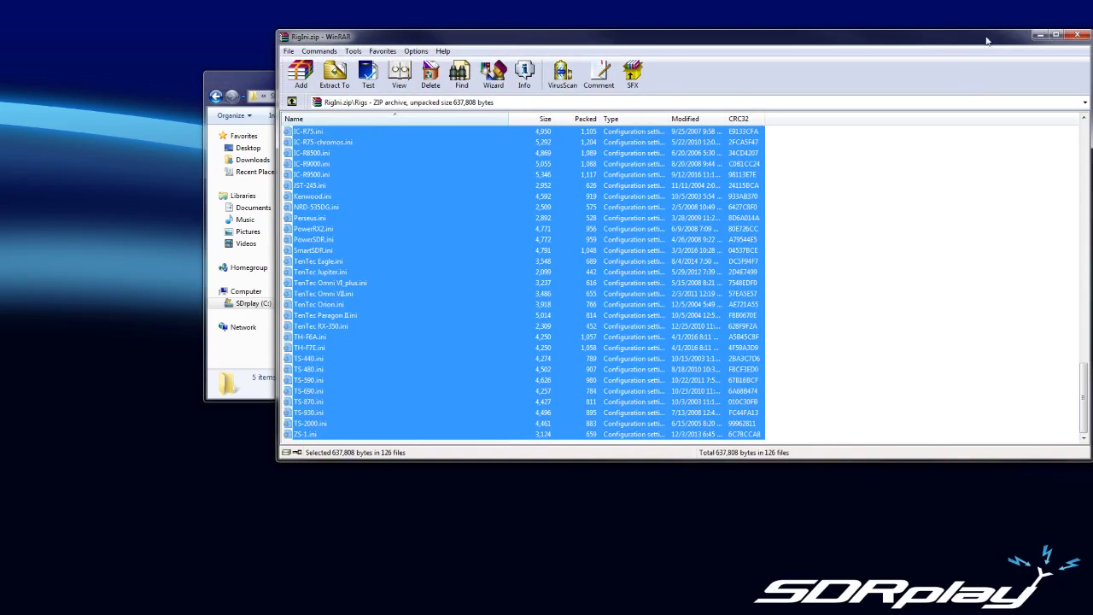
{"action": "left_click", "coordinate": [1078, 35]}
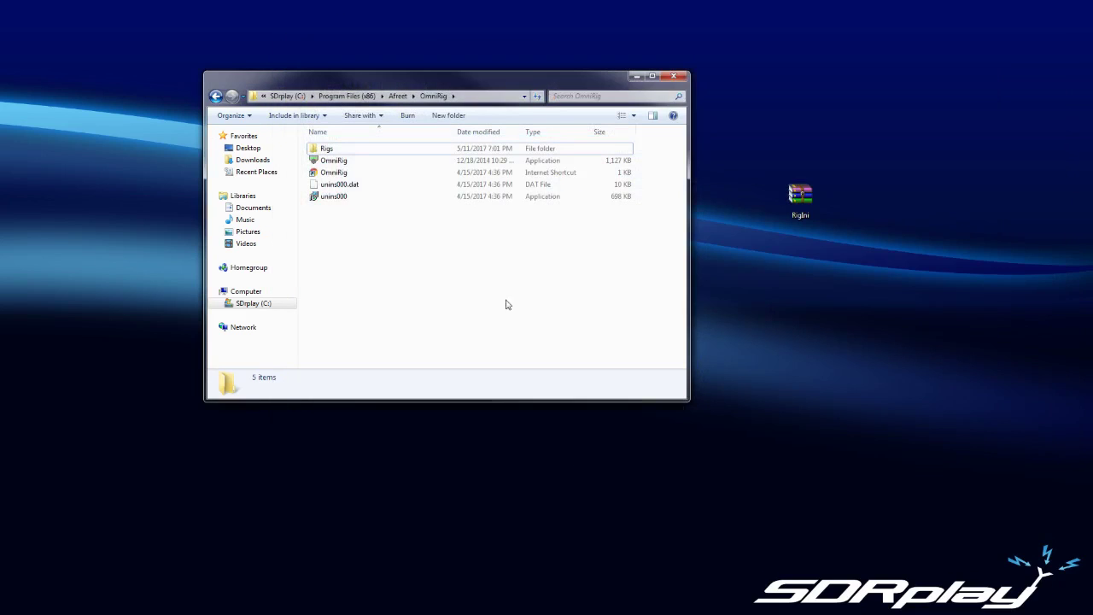
{"action": "right_click", "coordinate": [811, 198]}
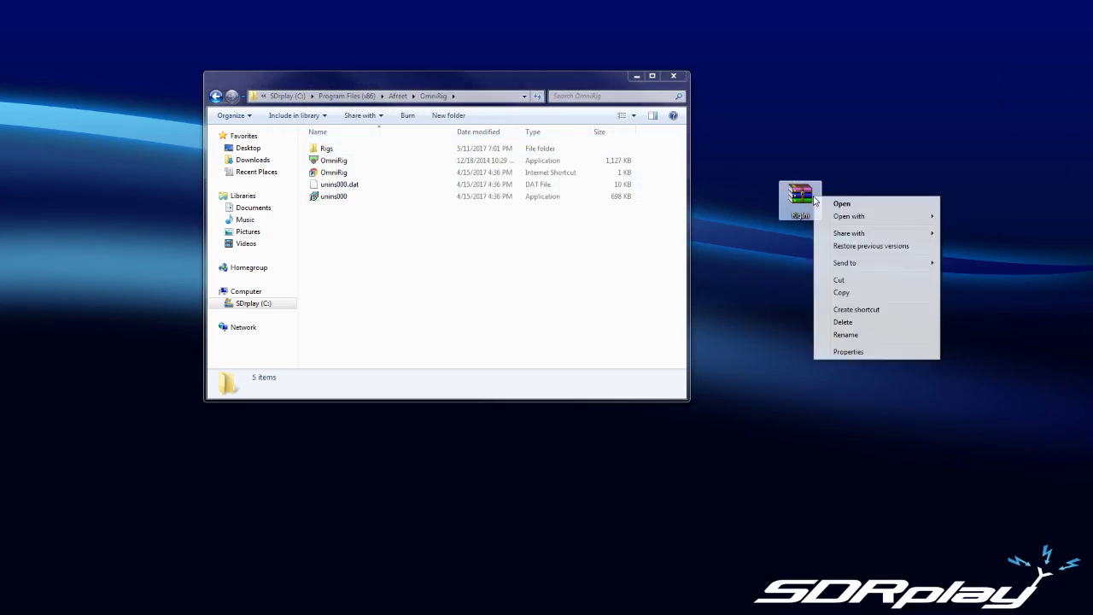
{"action": "left_click", "coordinate": [843, 322]}
{"action": "left_click", "coordinate": [589, 363]}
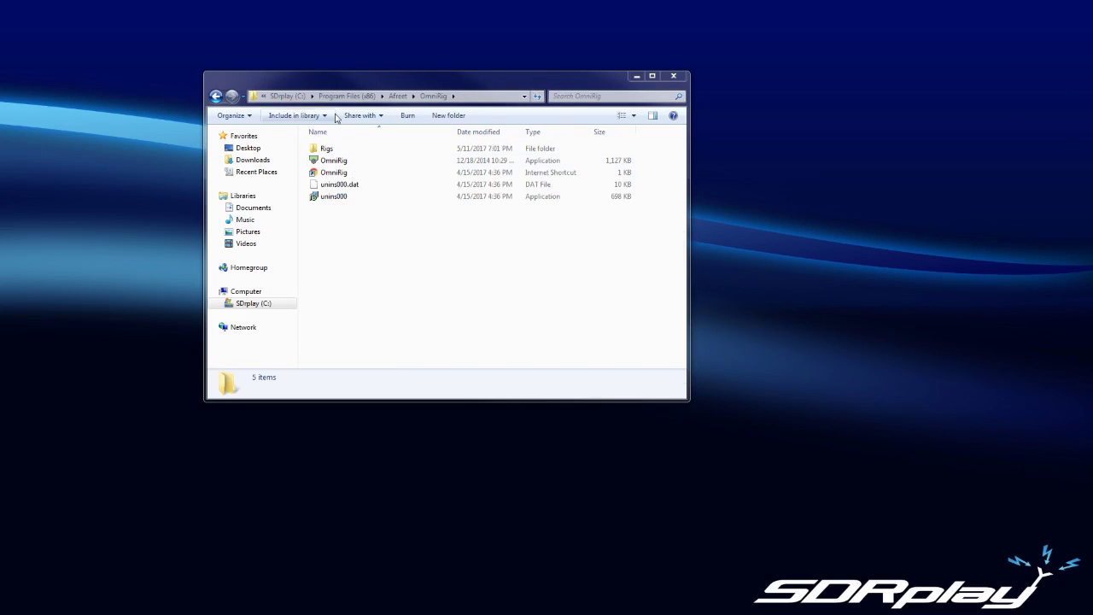
Step: Launch OmniRig.exe, close Explorer, and keep Rig 1's rig type as FTdx3000
{"action": "double_click", "coordinate": [330, 161]}
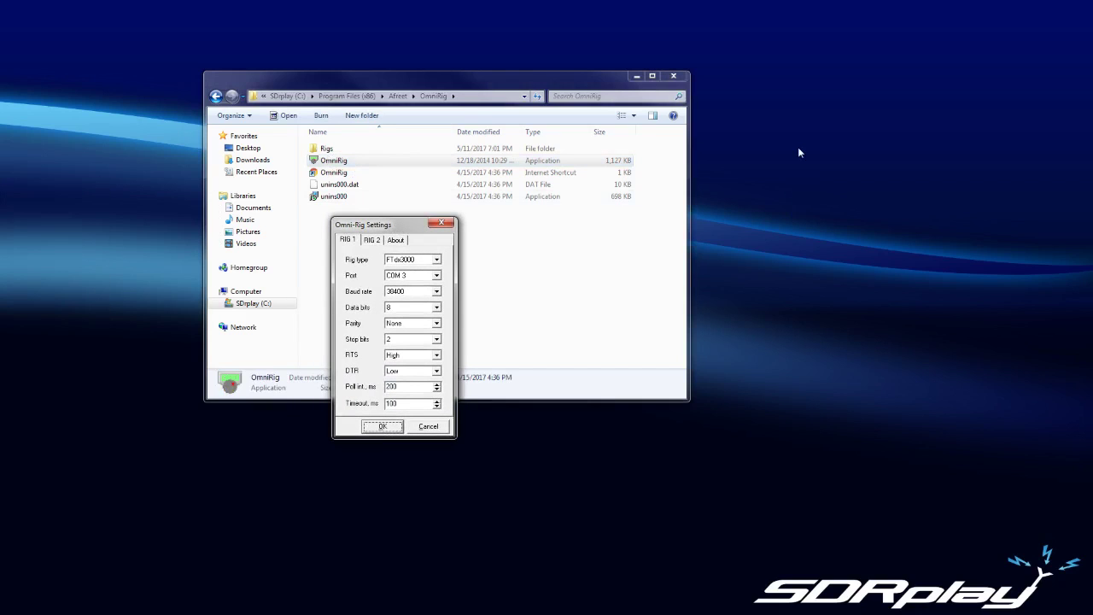
{"action": "left_click", "coordinate": [673, 76]}
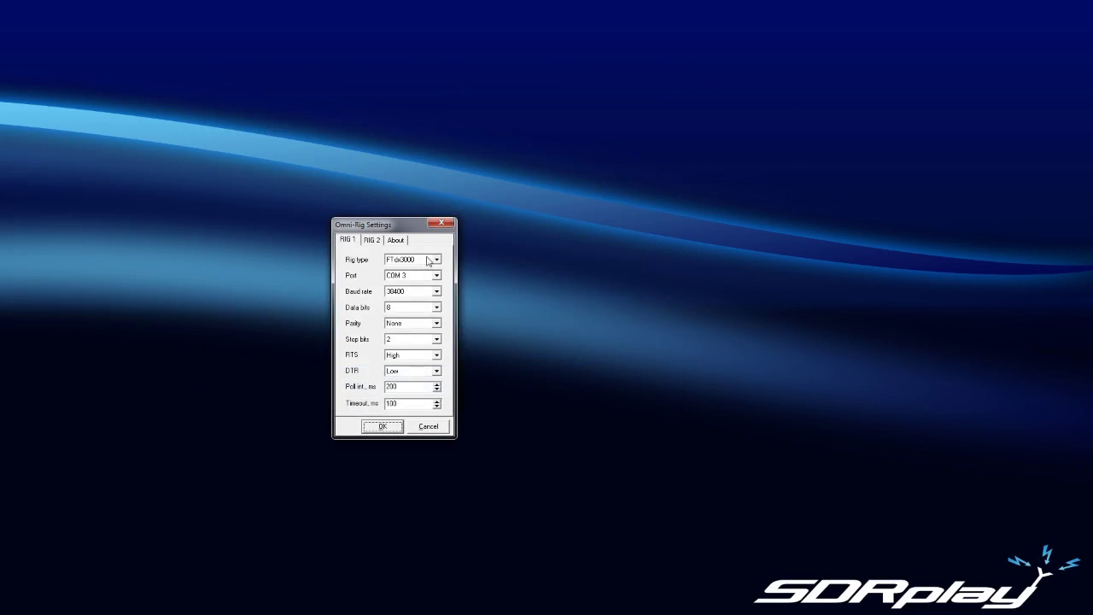
{"action": "left_click", "coordinate": [435, 260]}
{"action": "mouse_move", "coordinate": [439, 321]}
{"action": "left_mouse_down"}
{"action": "mouse_move", "coordinate": [438, 369]}
{"action": "mouse_move", "coordinate": [442, 280]}
{"action": "mouse_move", "coordinate": [441, 332]}
{"action": "mouse_move", "coordinate": [442, 316]}
{"action": "left_mouse_up"}
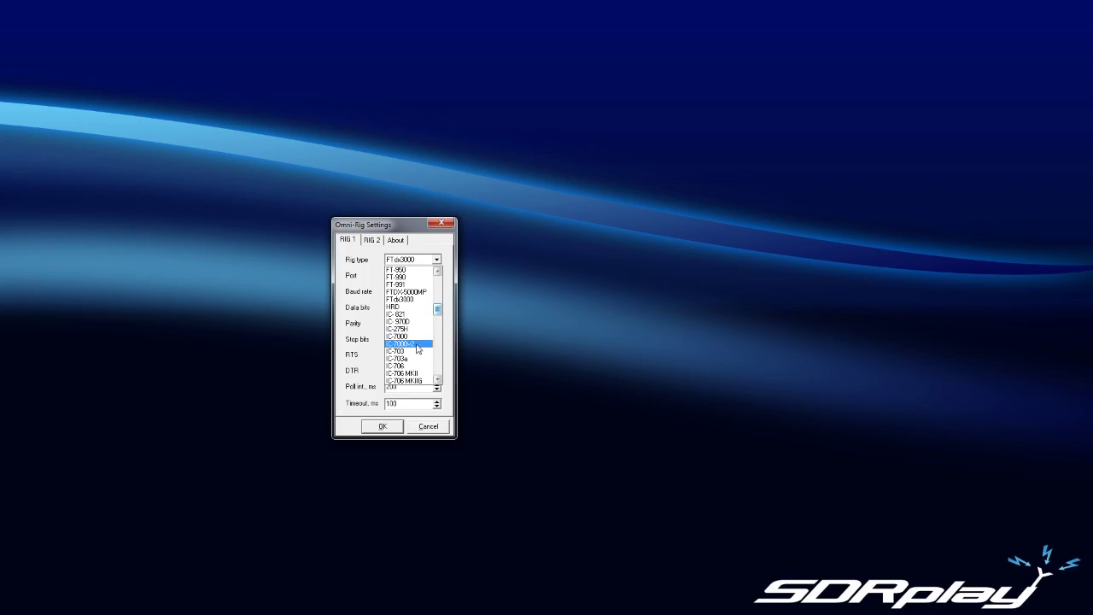
{"action": "left_click", "coordinate": [552, 326]}
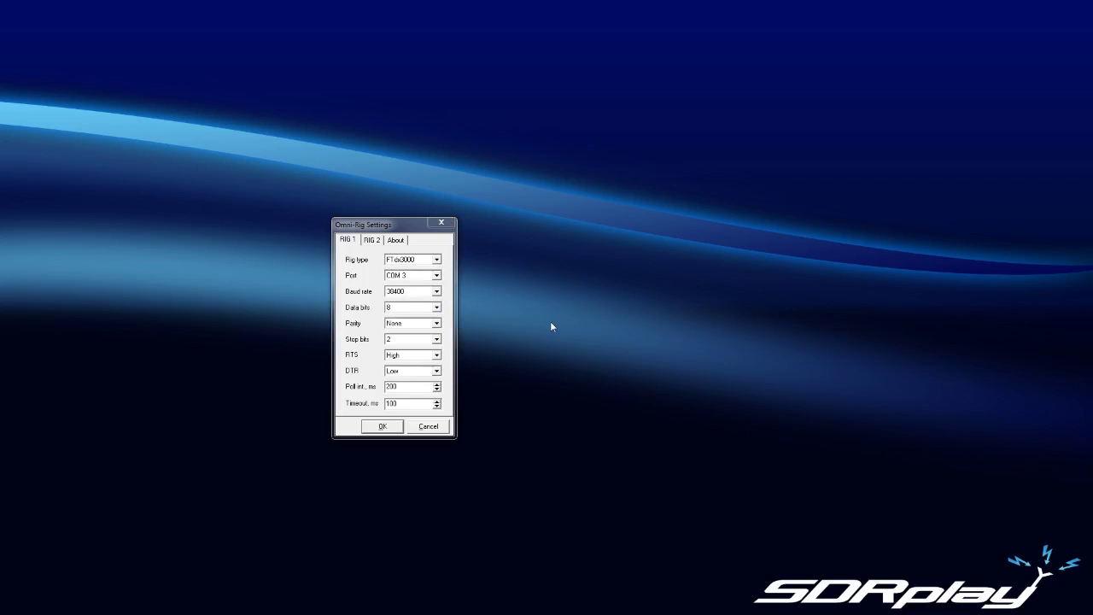
{"action": "left_click", "coordinate": [434, 261]}
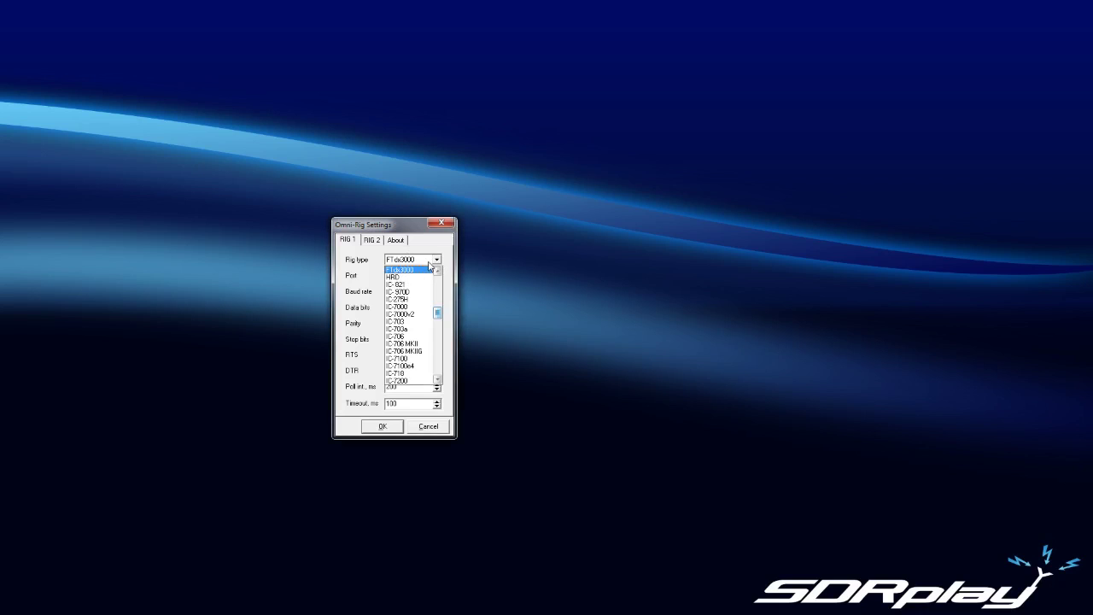
{"action": "left_click", "coordinate": [419, 271]}
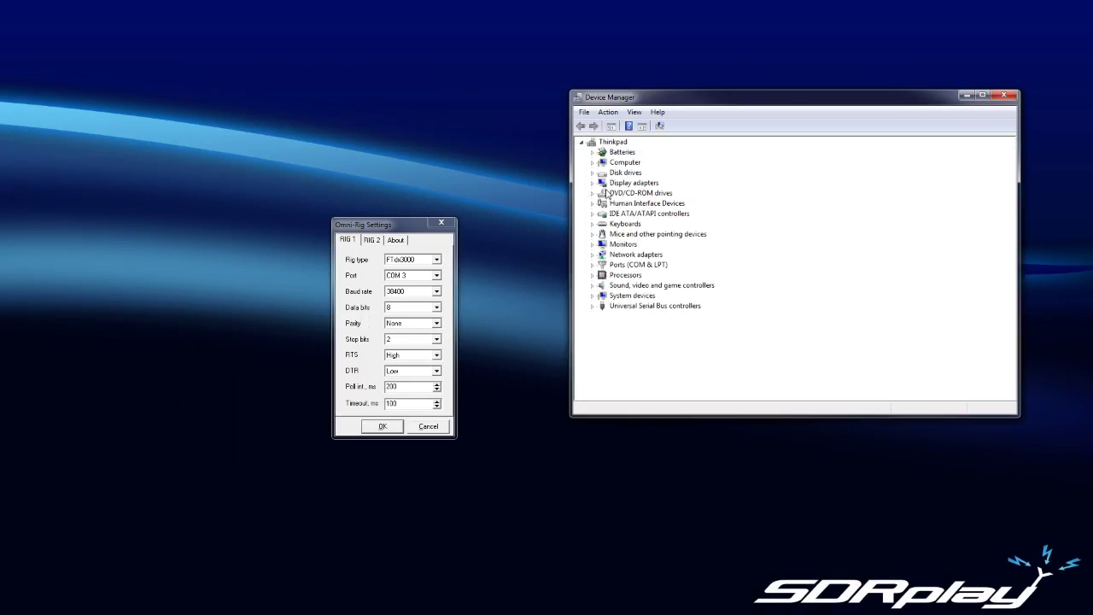
Step: Open COM3's Port Settings beside OmniRig to compare, then select the Poll int. value 200
{"action": "left_click", "coordinate": [592, 265]}
{"action": "left_click", "coordinate": [709, 275]}
{"action": "double_click", "coordinate": [710, 277]}
{"action": "left_click", "coordinate": [730, 147]}
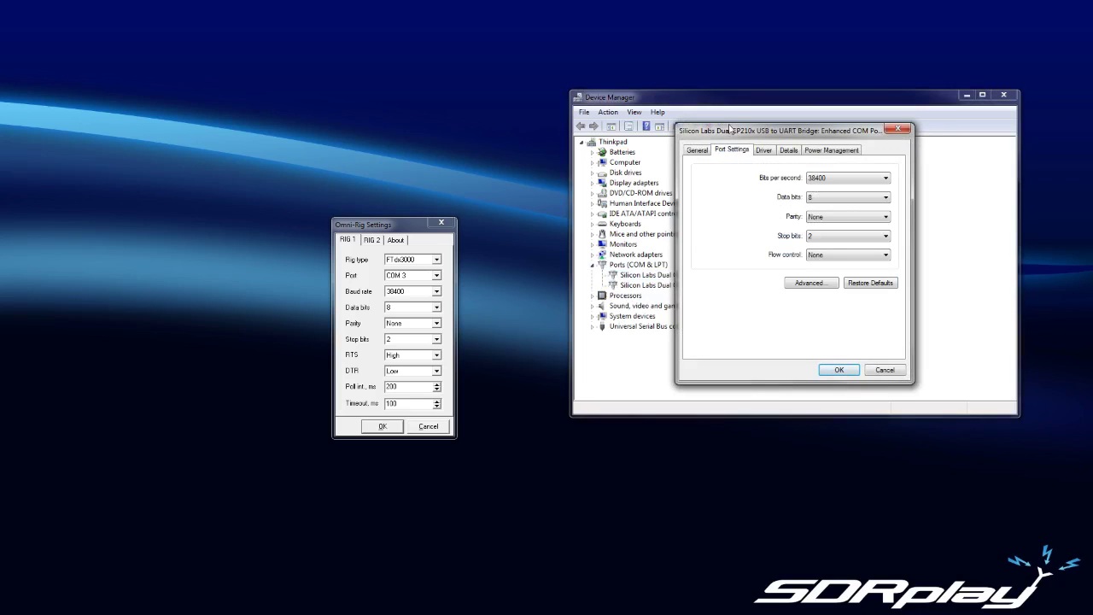
{"action": "left_click_drag", "start_coordinate": [733, 128], "coordinate": [532, 224]}
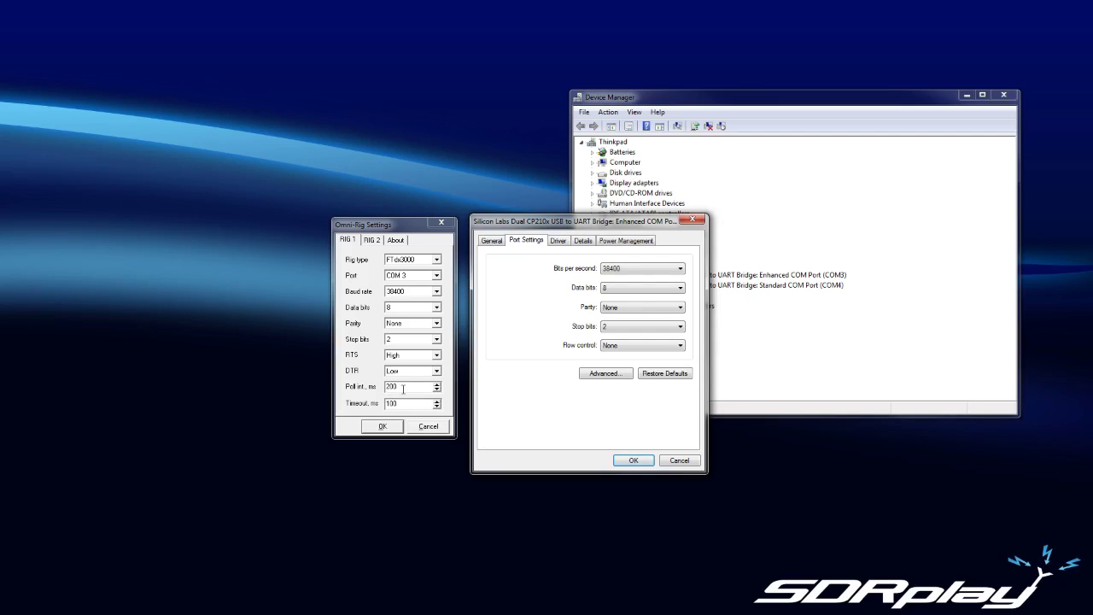
{"action": "double_click", "coordinate": [403, 389]}
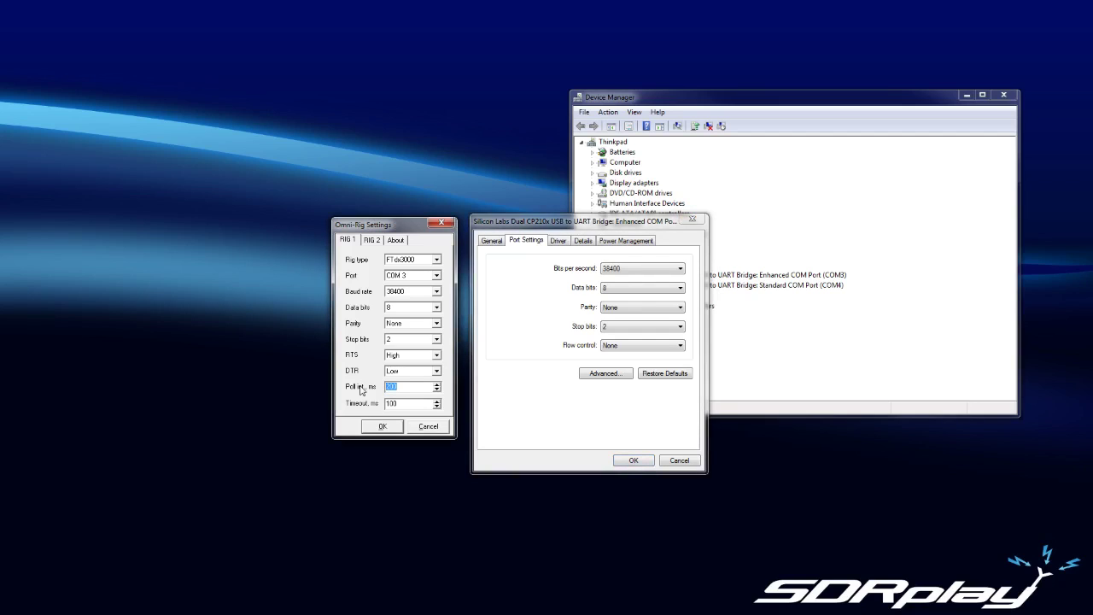
{"action": "key", "text": "Tab"}
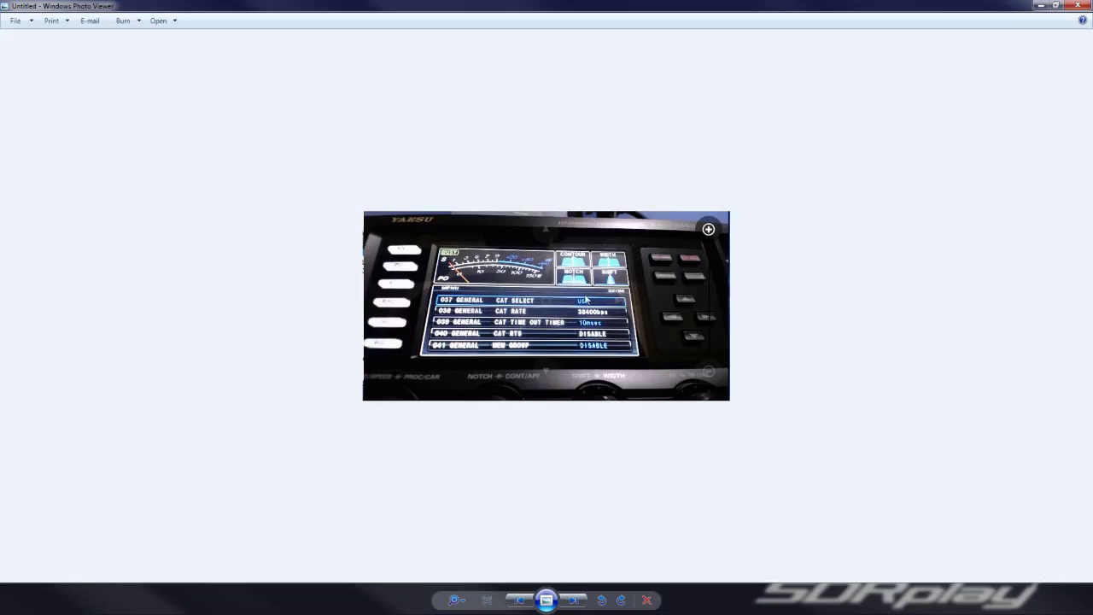
Step: Close the Yaesu CAT menu image in Windows Photo Viewer
{"action": "left_click", "coordinate": [1078, 6]}
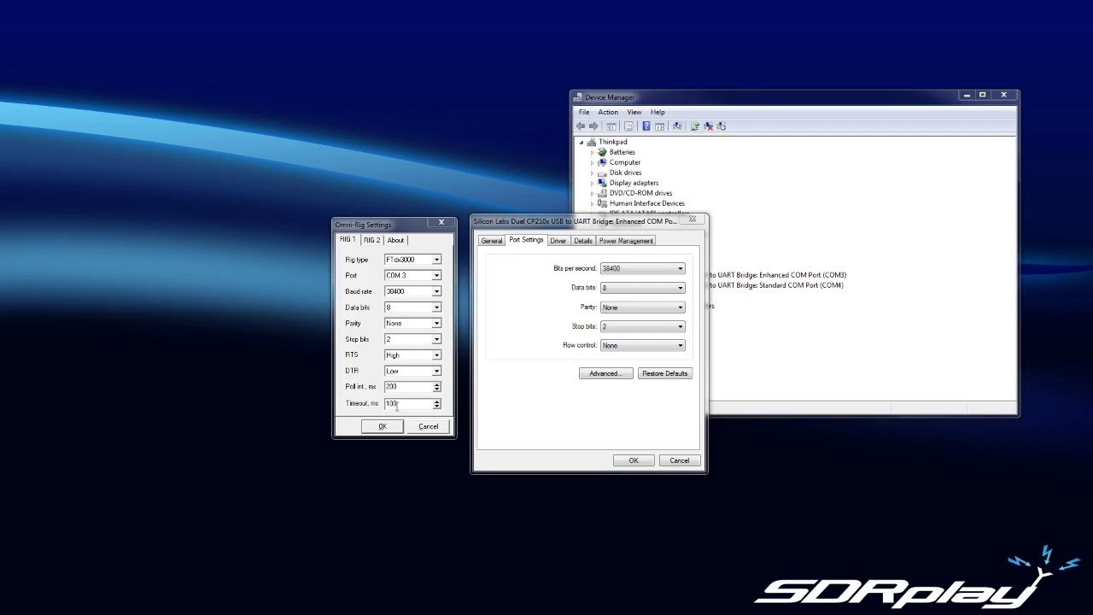
Step: Accept OmniRig's RIG 1 settings (FTdx3000, COM 3, 38400 baud) and close the COM3 properties
{"action": "left_click", "coordinate": [398, 432]}
{"action": "left_click", "coordinate": [634, 460]}
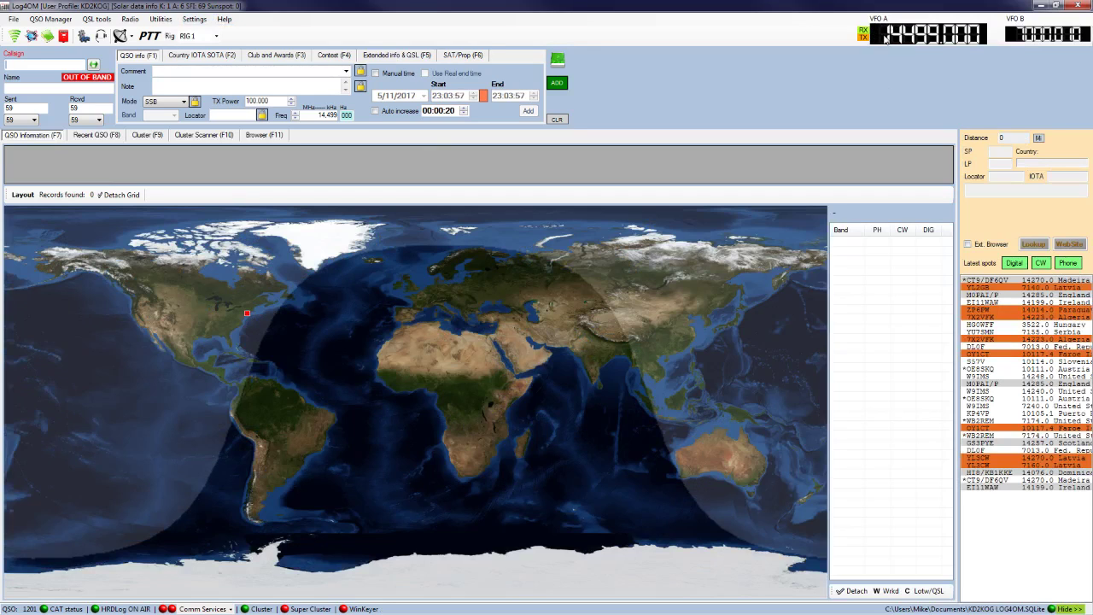
Step: In Log4OM's Cat & Cluster options, keep OMNIRig as the CAT software and save
{"action": "left_click", "coordinate": [194, 19]}
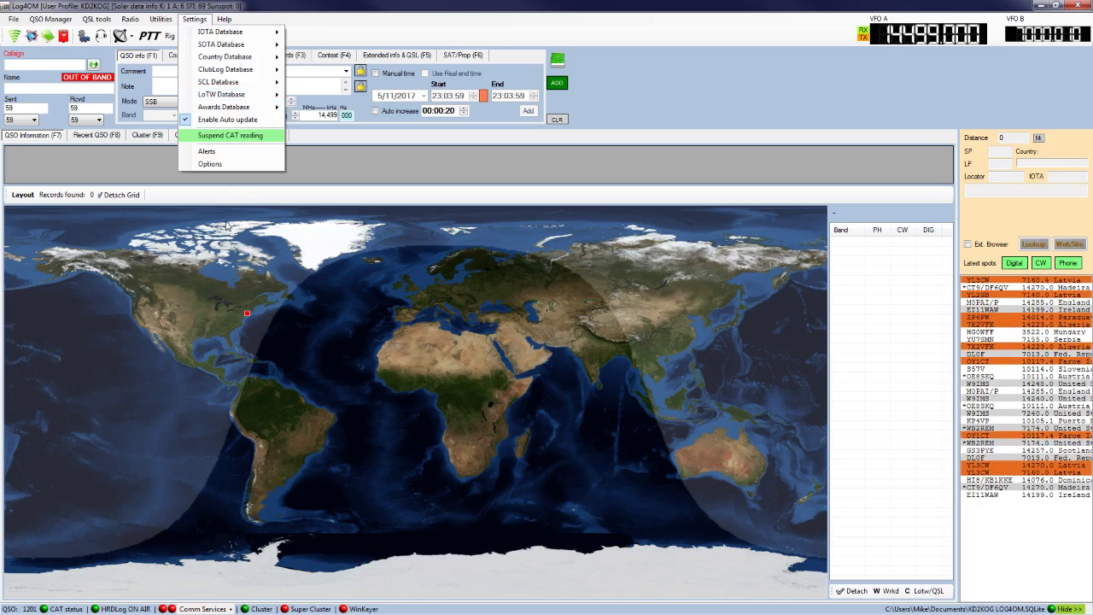
{"action": "left_click", "coordinate": [216, 164]}
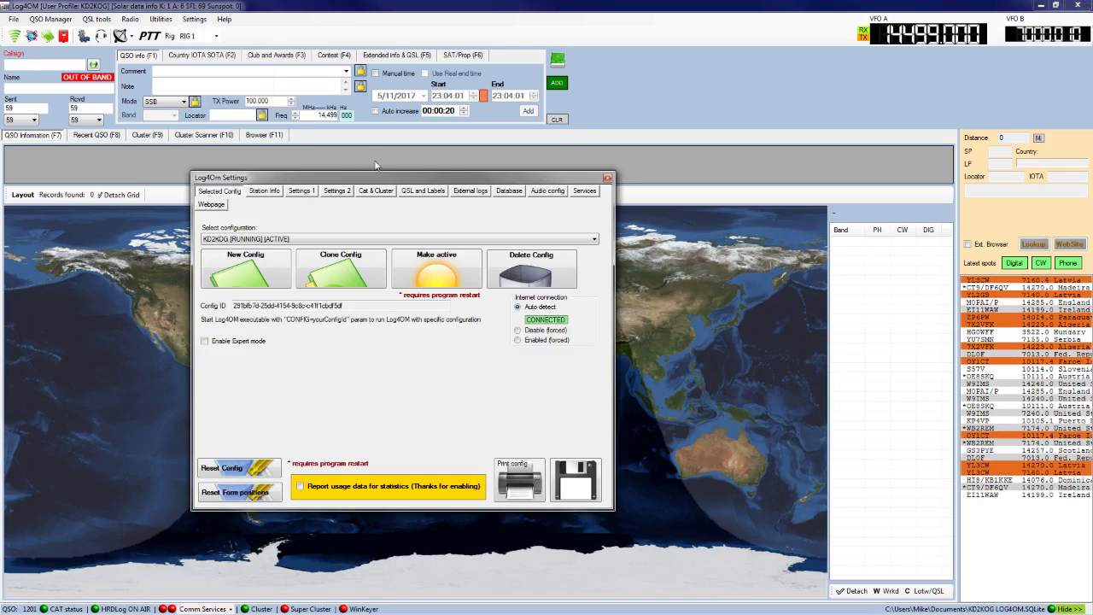
{"action": "left_click", "coordinate": [381, 193]}
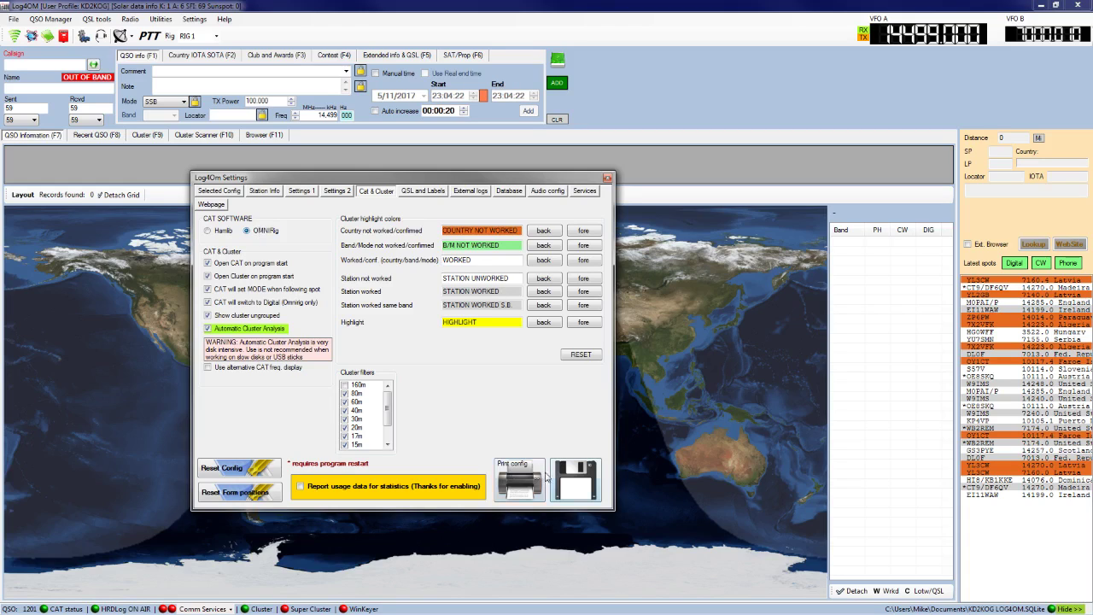
{"action": "left_click", "coordinate": [573, 484]}
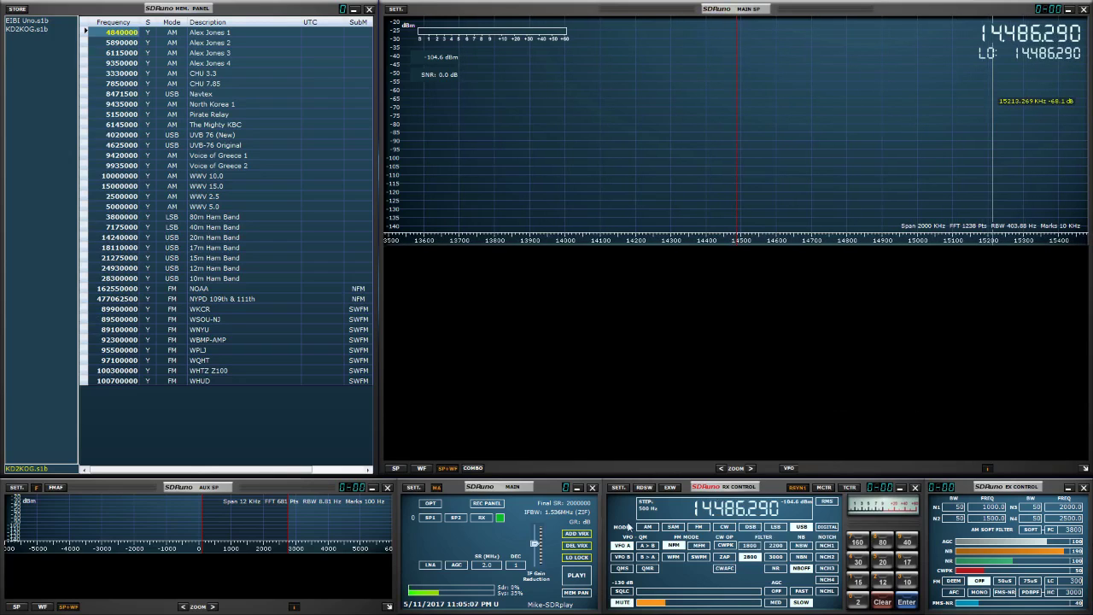
Step: Review the ORIG rig sync options in RX Settings, then tune the receiver to 13.911 MHz
{"action": "left_click", "coordinate": [620, 488]}
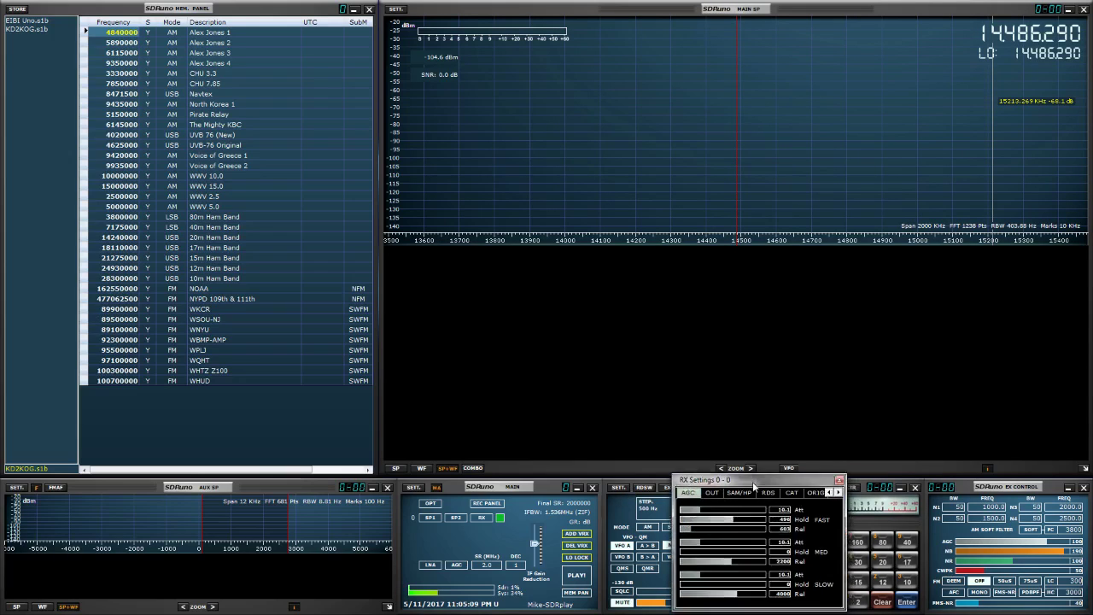
{"action": "left_click", "coordinate": [615, 303]}
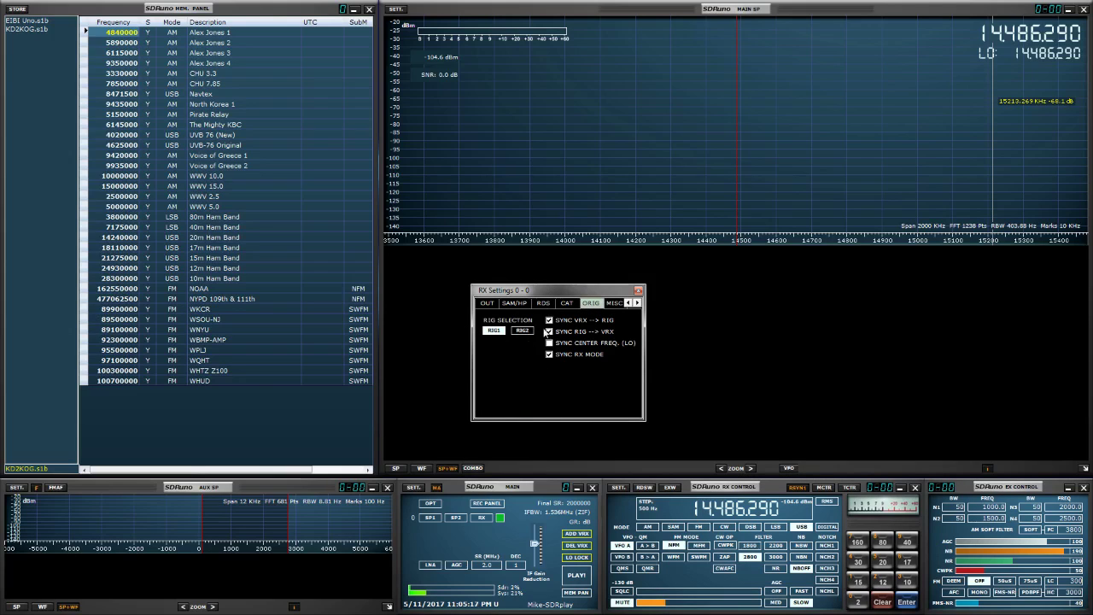
{"action": "left_click", "coordinate": [638, 291]}
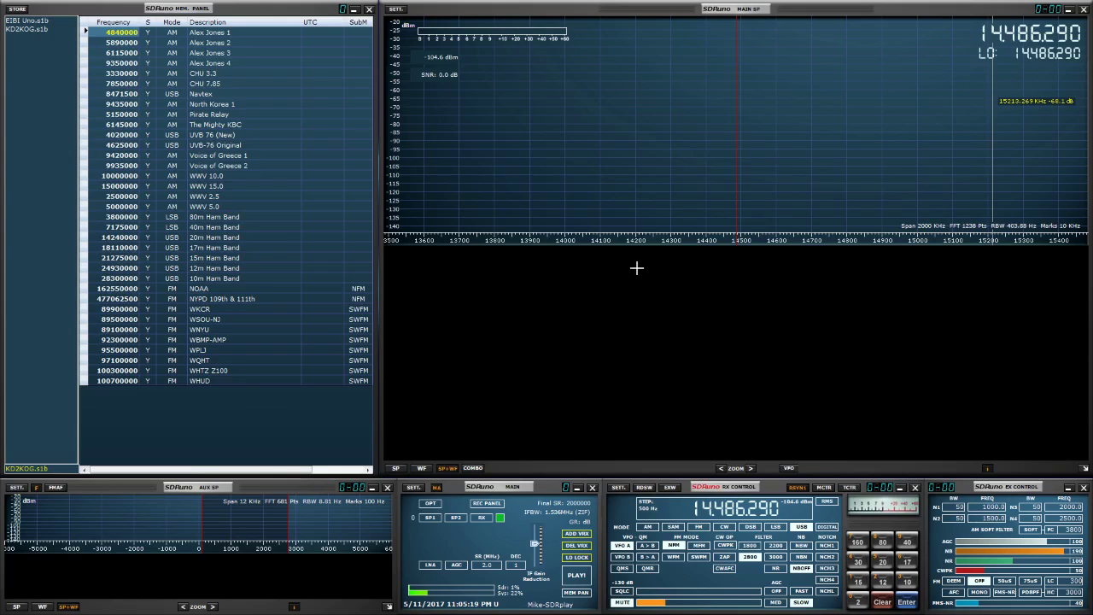
{"action": "left_click", "coordinate": [534, 126]}
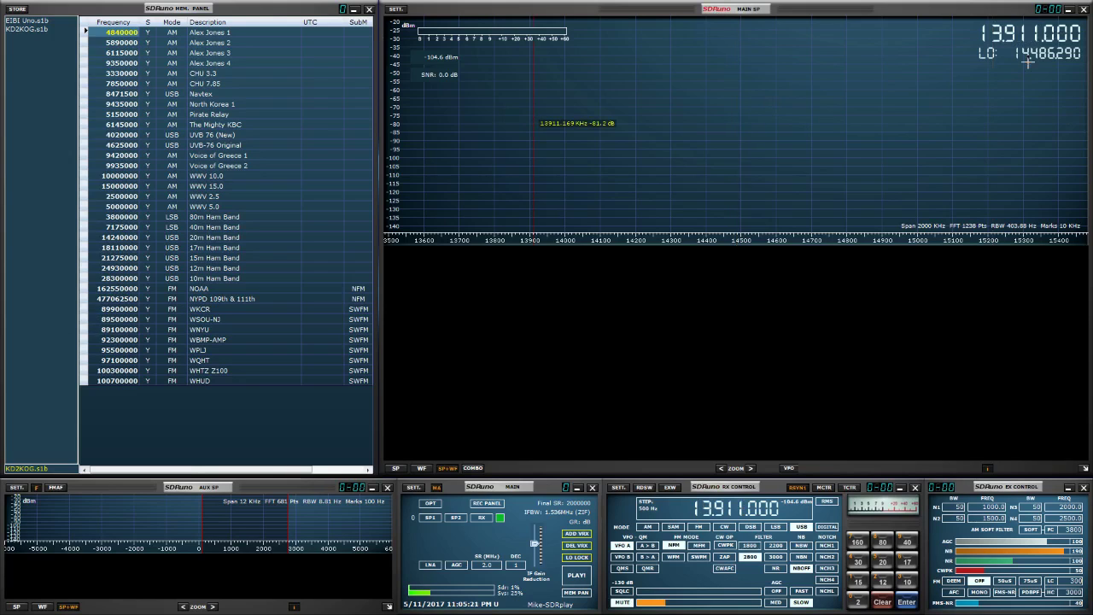
Step: Start SDRuno playback and tune the receiver to 14.000 MHz
{"action": "left_click", "coordinate": [576, 577]}
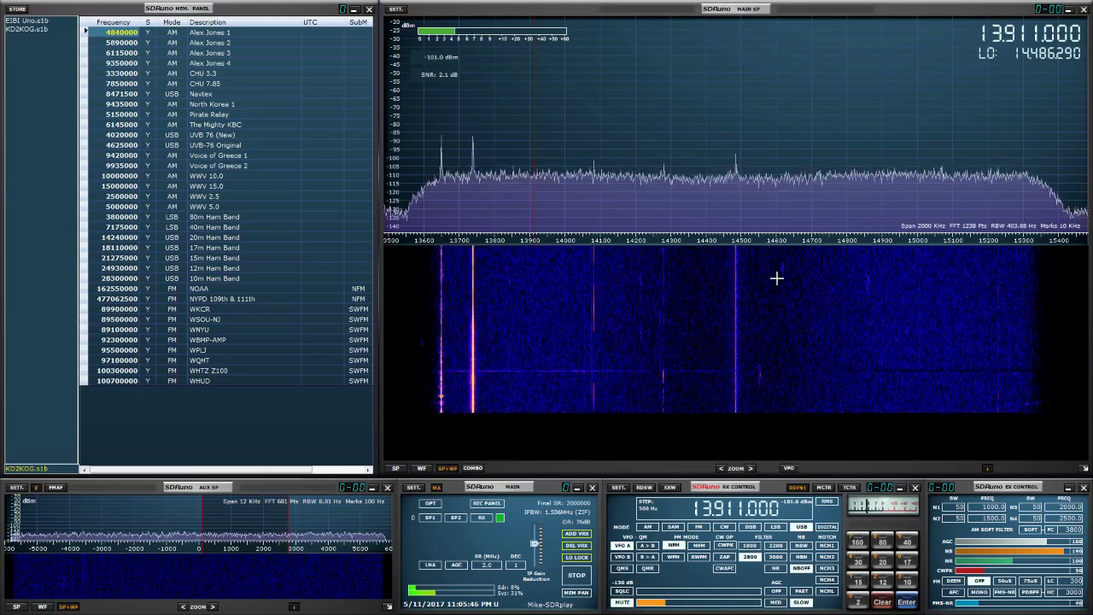
{"action": "scroll", "coordinate": [777, 278], "scroll_direction": "up", "scroll_amount": 10}
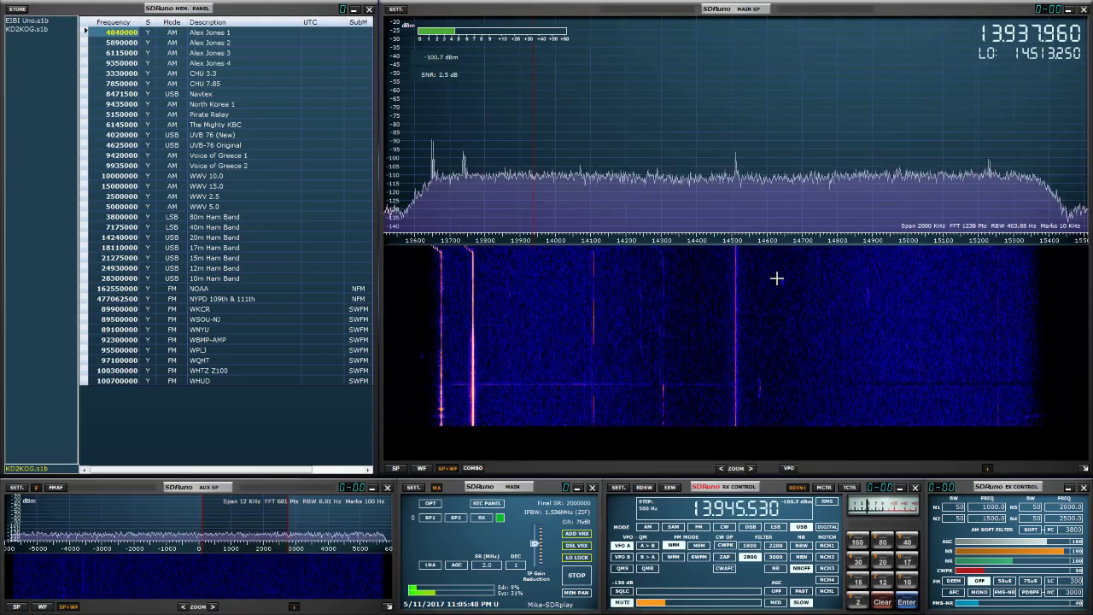
{"action": "scroll", "coordinate": [777, 277], "scroll_direction": "up", "scroll_amount": 18}
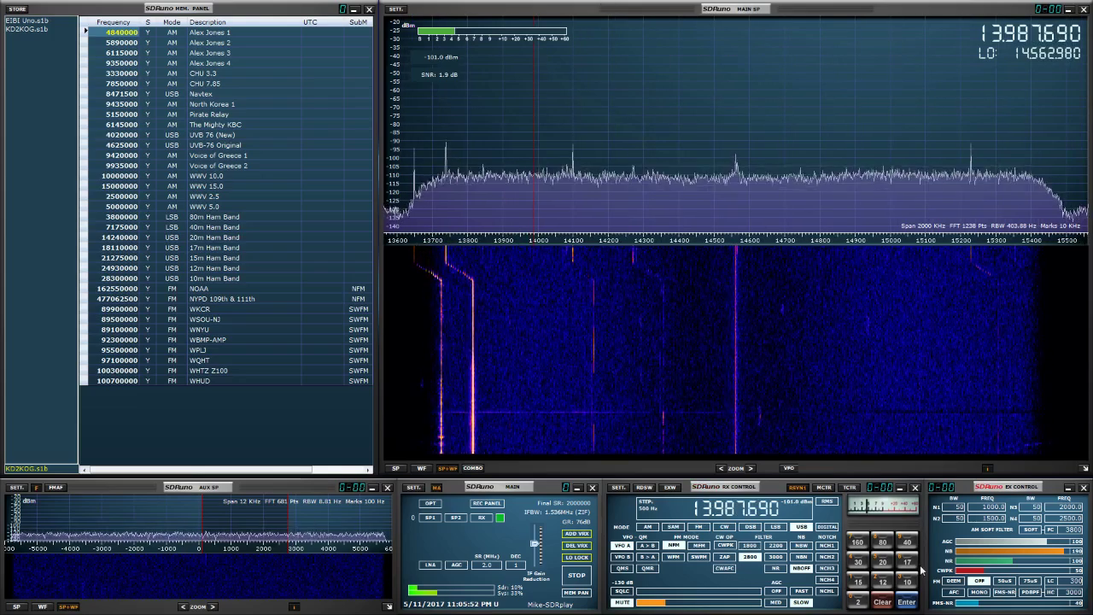
{"action": "left_click", "coordinate": [883, 561]}
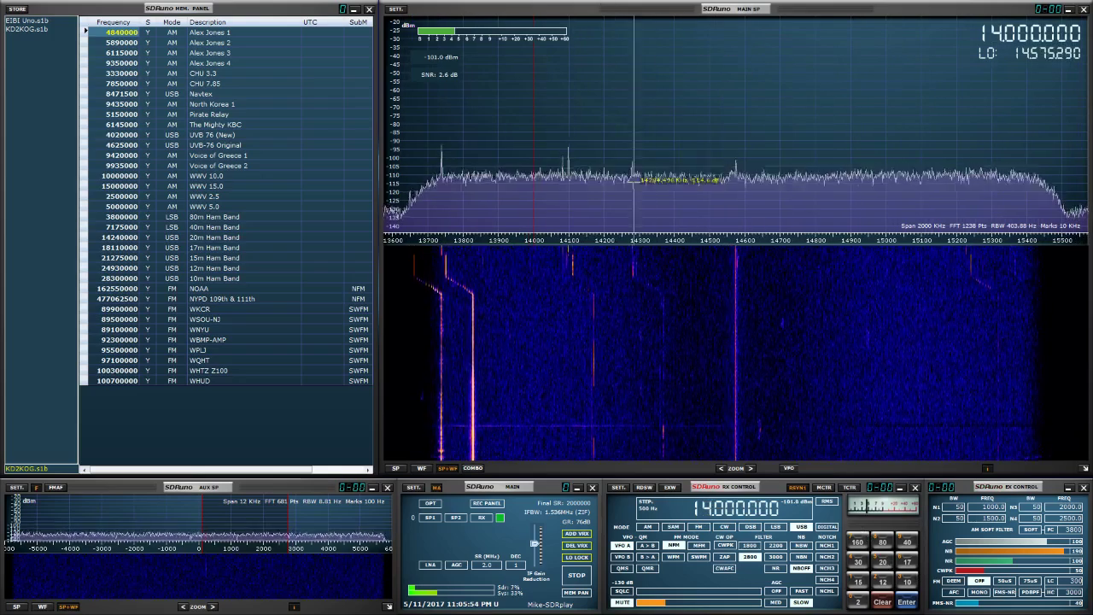
Step: Zoom the spectrum to a 302.2 kHz span, pan to 14220–14500 kHz, and switch to Log4OM
{"action": "left_click", "coordinate": [751, 469]}
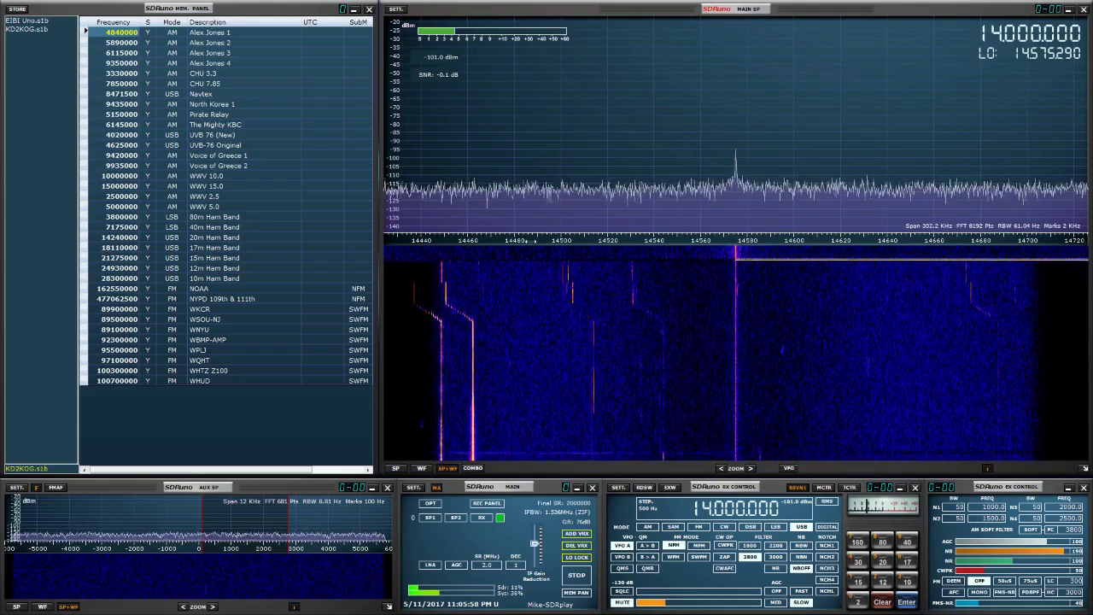
{"action": "left_click_drag", "start_coordinate": [535, 242], "coordinate": [945, 264]}
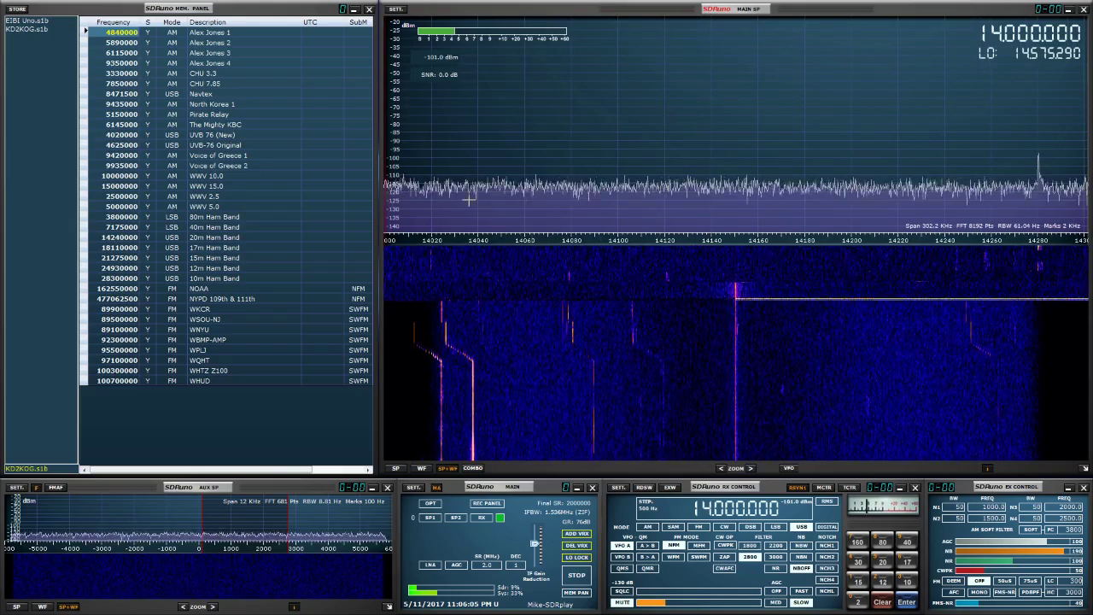
{"action": "key", "text": "alt+Tab"}
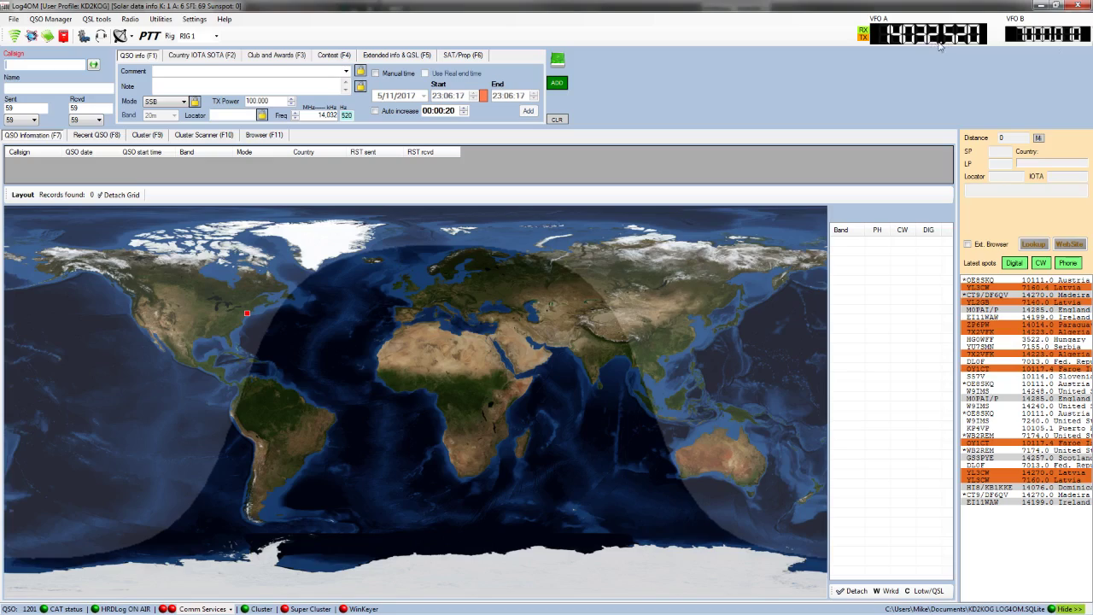
Step: Minimize Log4OM to show SDRuno tuned to 14.032520 MHz USB
{"action": "left_click", "coordinate": [1054, 6]}
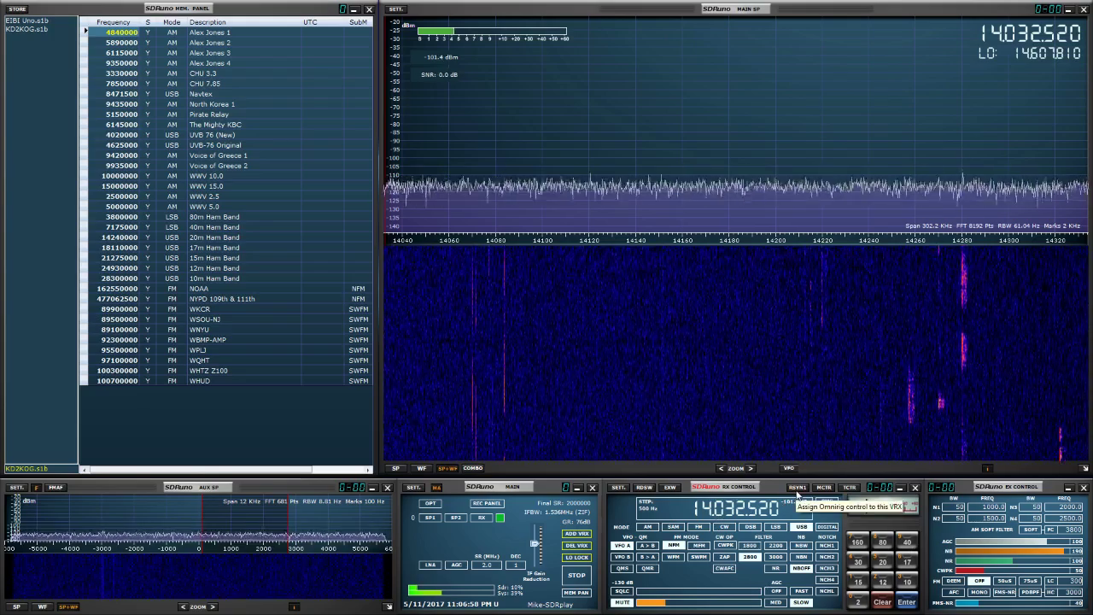
Step: Press RSYN1 on SDRuno's RX Control to assign OmniRig rig control
{"action": "left_click", "coordinate": [798, 489]}
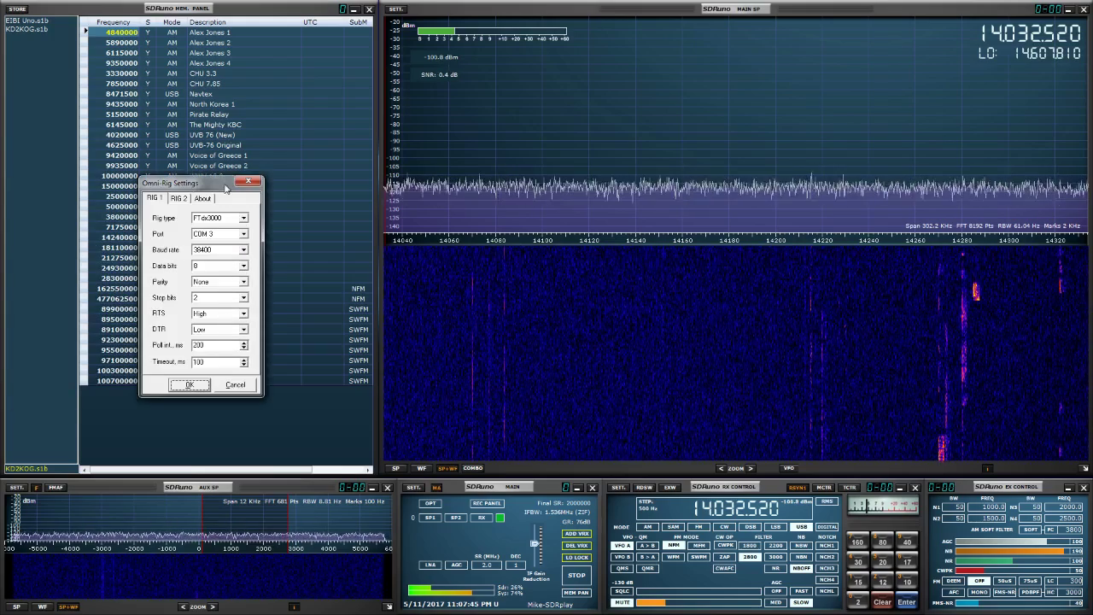
Step: Browse the Rig type list and keep FTdx3000 selected for Rig 1
{"action": "left_click", "coordinate": [244, 218]}
{"action": "left_click_drag", "start_coordinate": [246, 268], "coordinate": [244, 198]}
{"action": "left_click", "coordinate": [249, 186]}
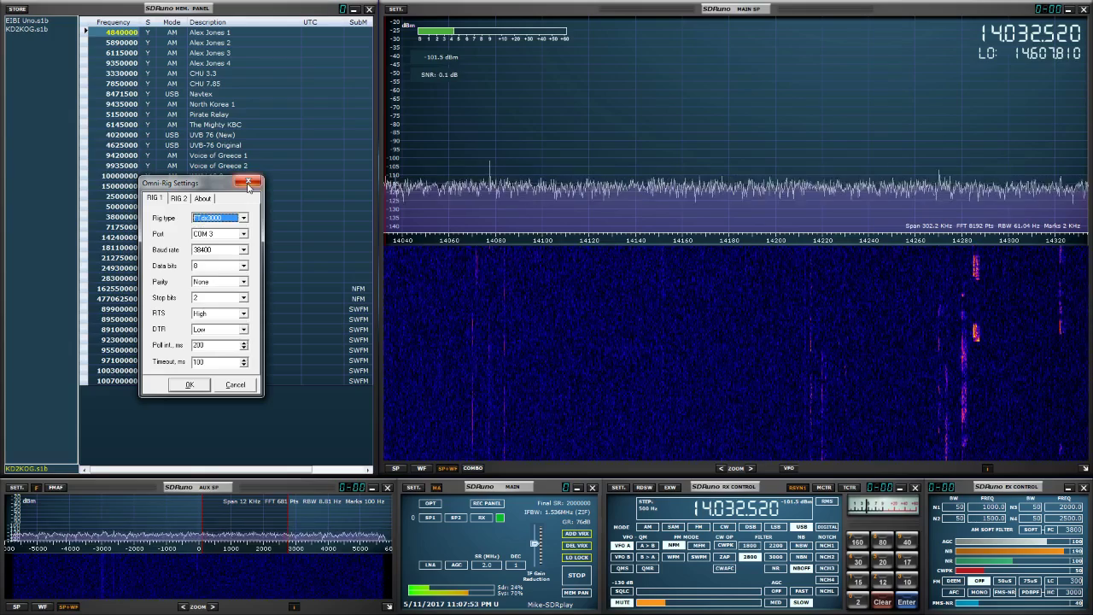